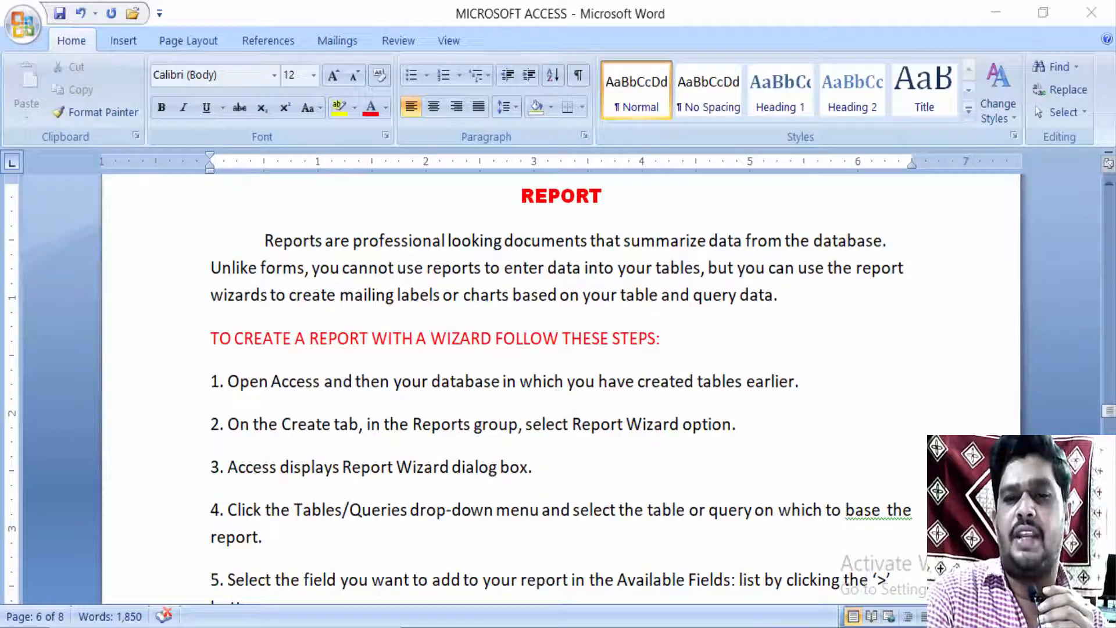
Switch to Microsoft Access, open the recent database jcnrm and open its I BCOM table
{"action": "left_click", "coordinate": [226, 627]}
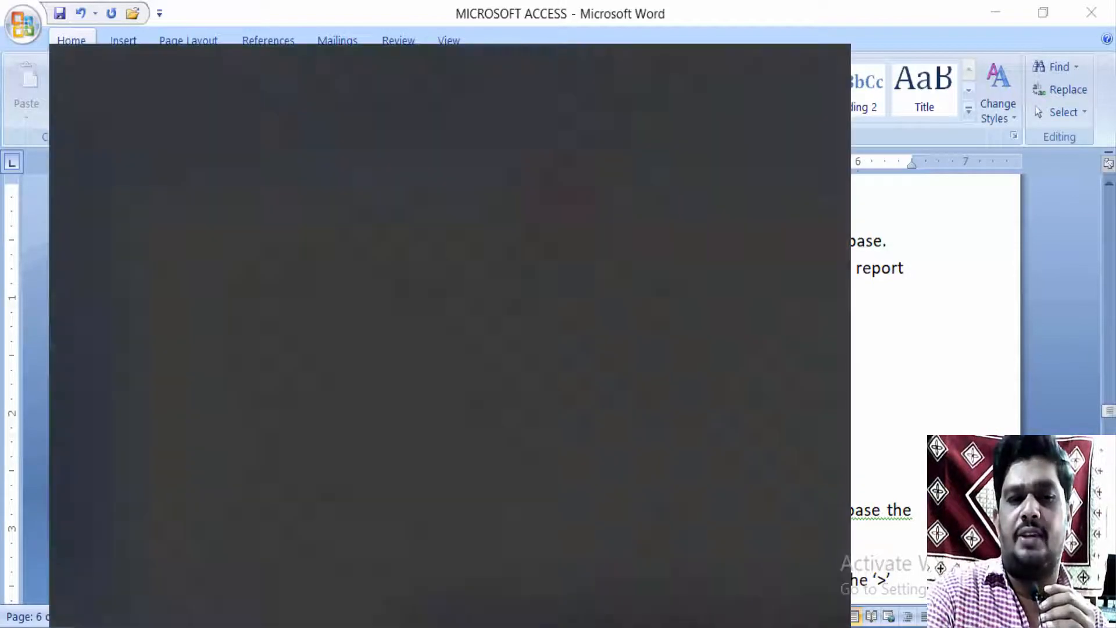
{"action": "left_click", "coordinate": [274, 344]}
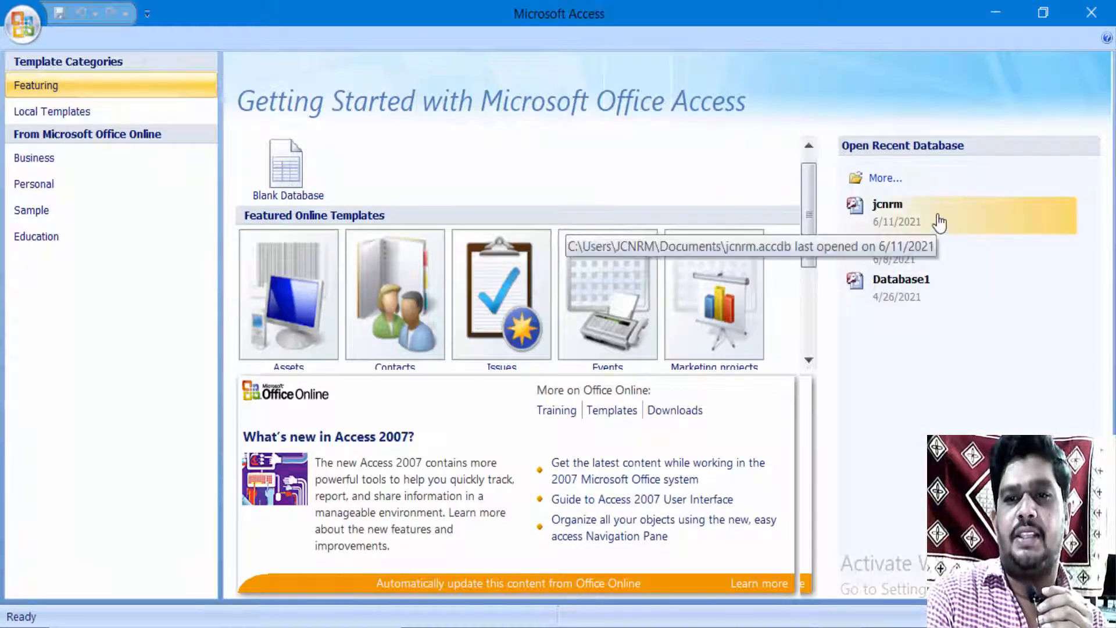
{"action": "left_click", "coordinate": [939, 222]}
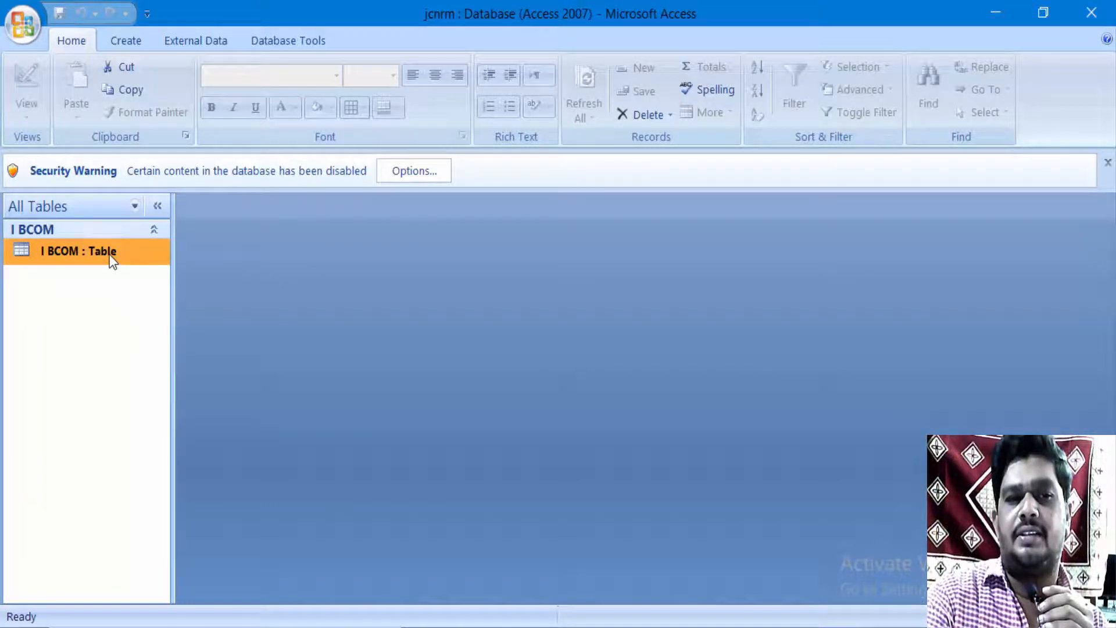
{"action": "double_click", "coordinate": [58, 256]}
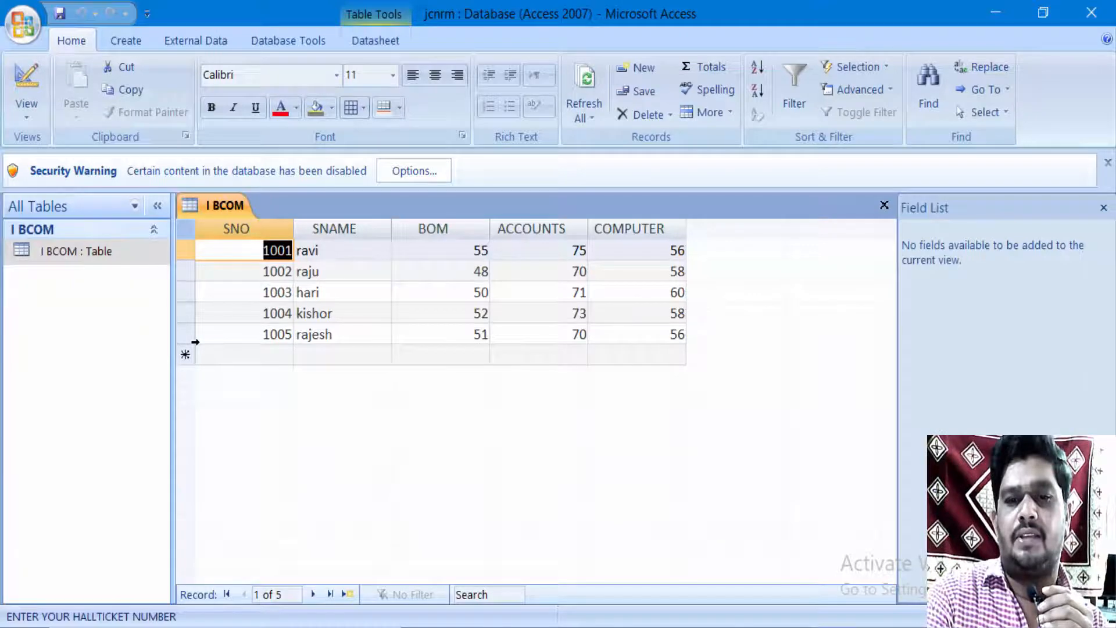
Start the Report Wizard and choose the I BCOM table as the source of the report
{"action": "key", "text": "alt+Tab"}
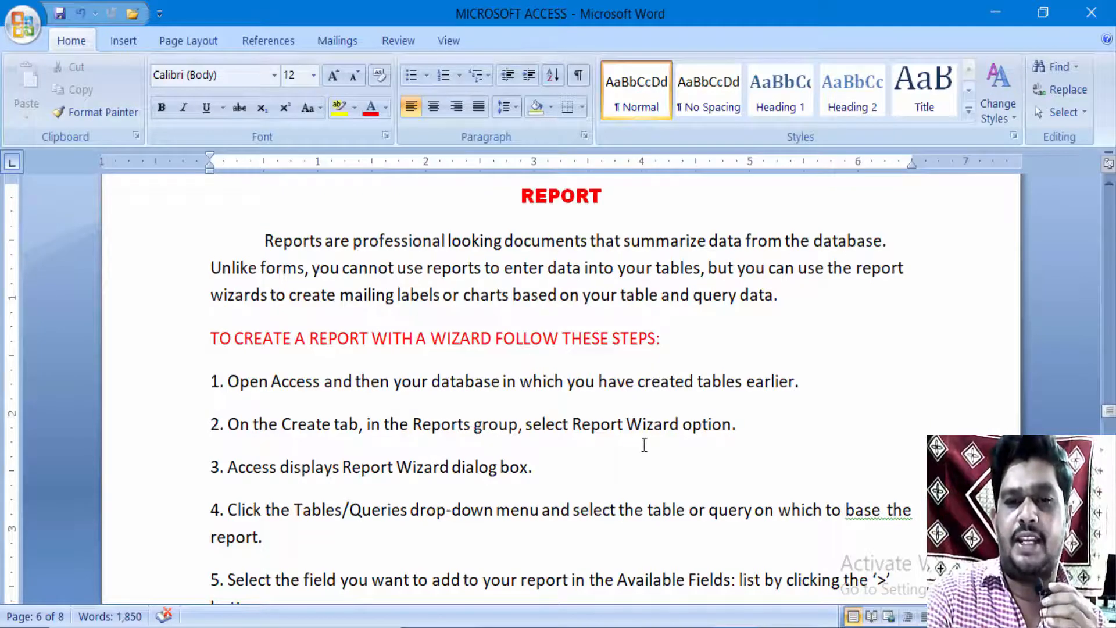
{"action": "left_click", "coordinate": [825, 626]}
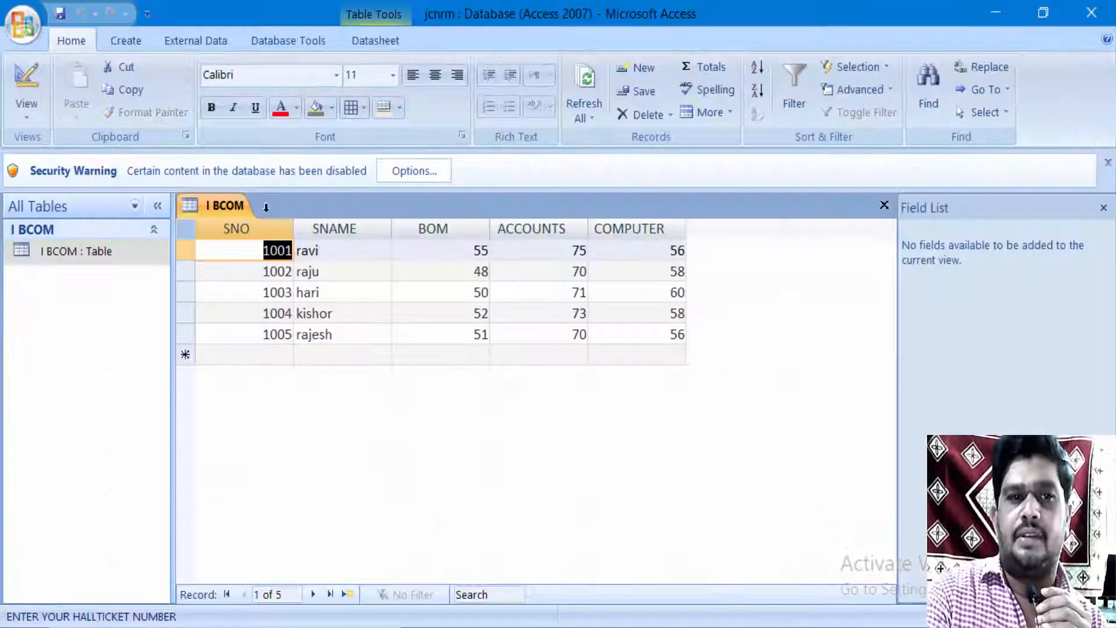
{"action": "left_click", "coordinate": [125, 41]}
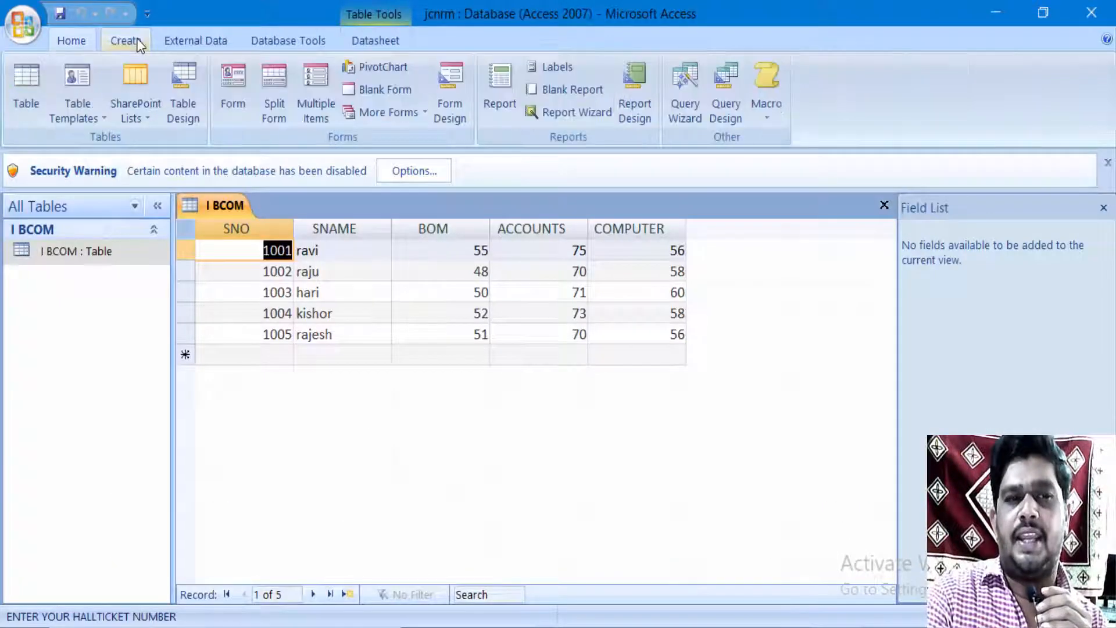
{"action": "left_click", "coordinate": [79, 39]}
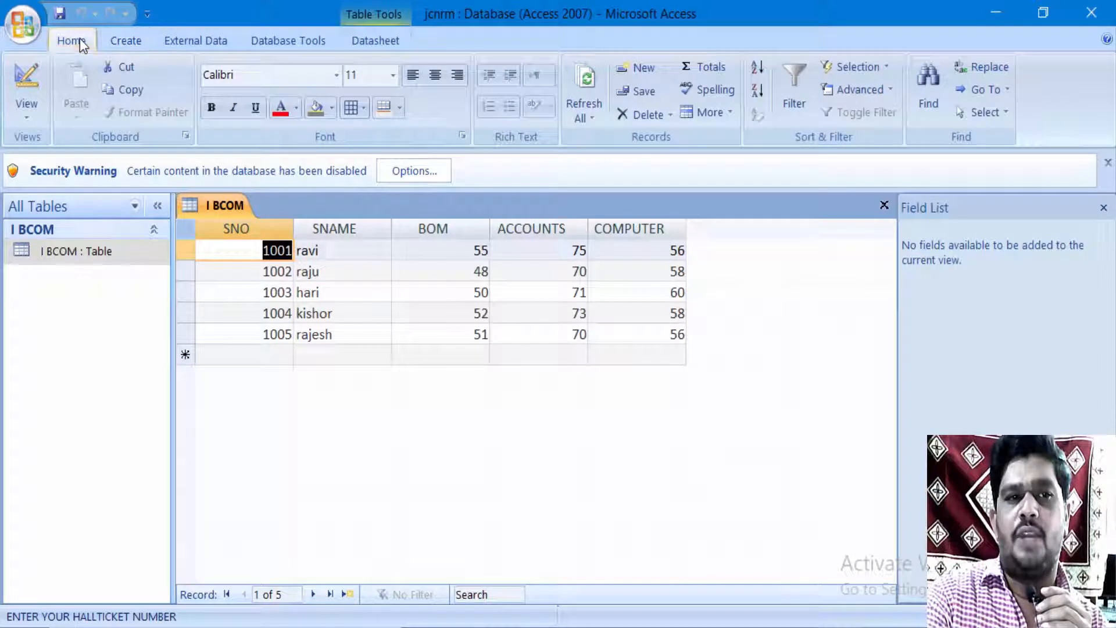
{"action": "left_click", "coordinate": [123, 40]}
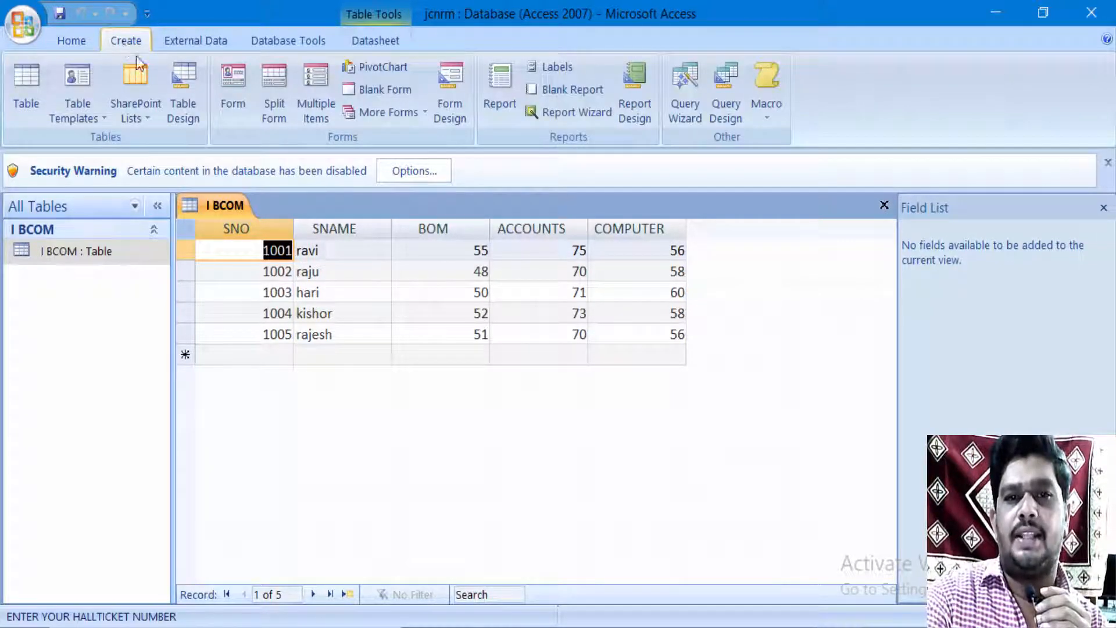
{"action": "left_click", "coordinate": [577, 114]}
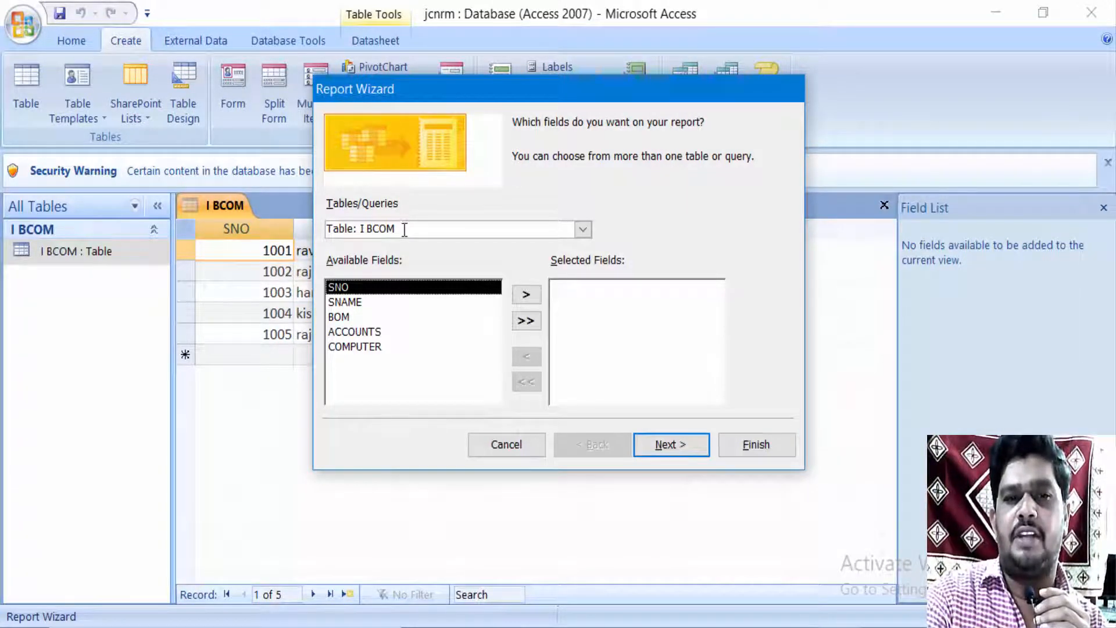
{"action": "left_click", "coordinate": [583, 230]}
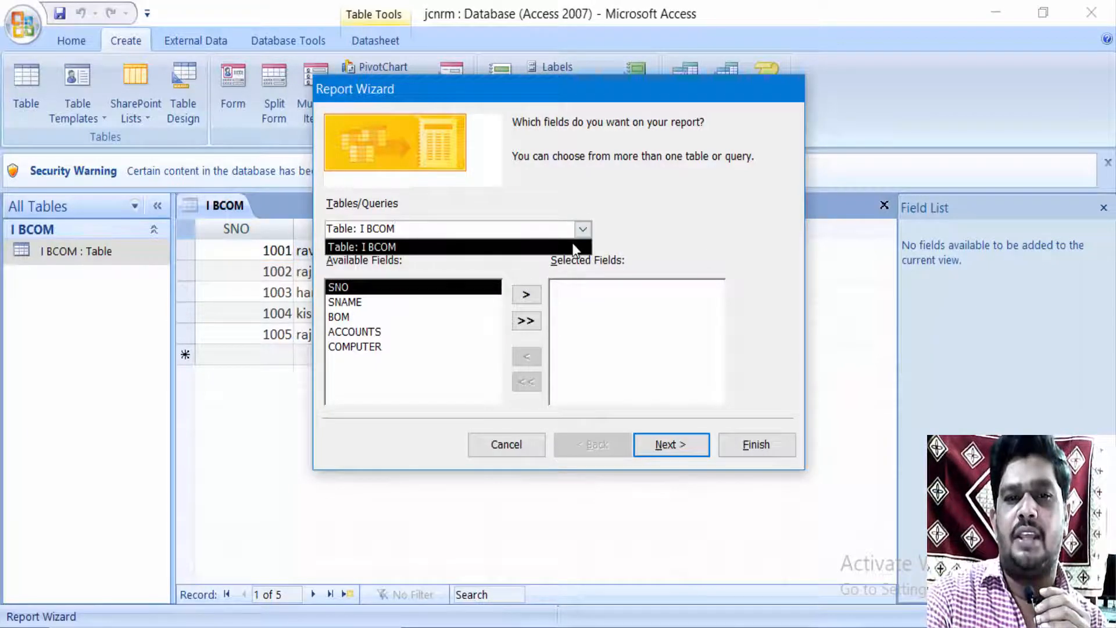
{"action": "left_click", "coordinate": [572, 244]}
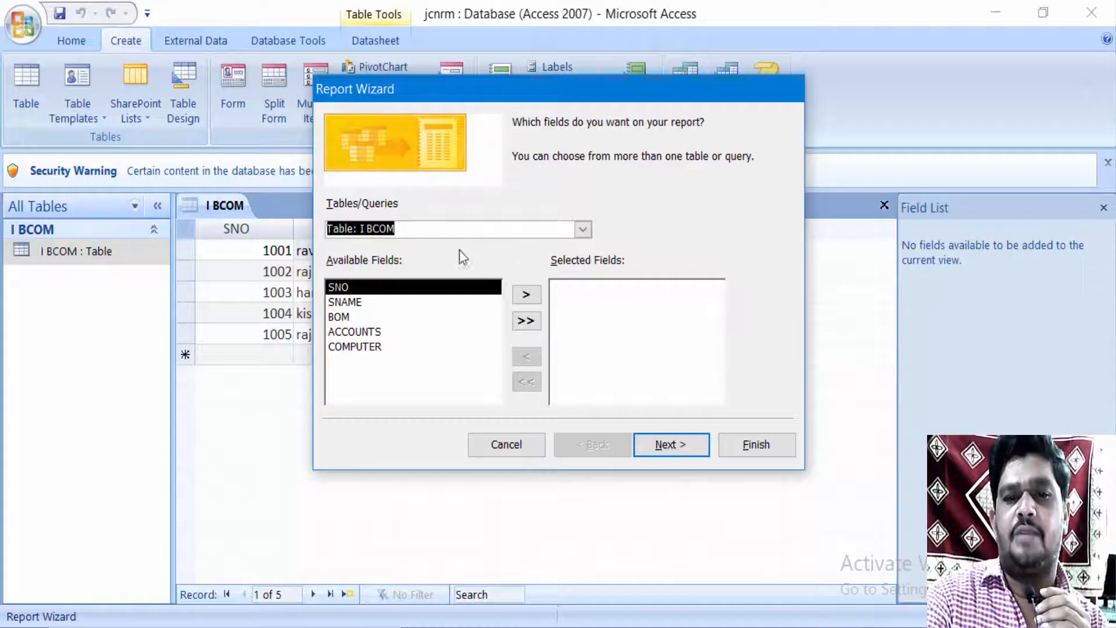
Switch to the Word notes and correct the flagged spacing in "base the" in instruction 4
{"action": "left_click", "coordinate": [807, 627]}
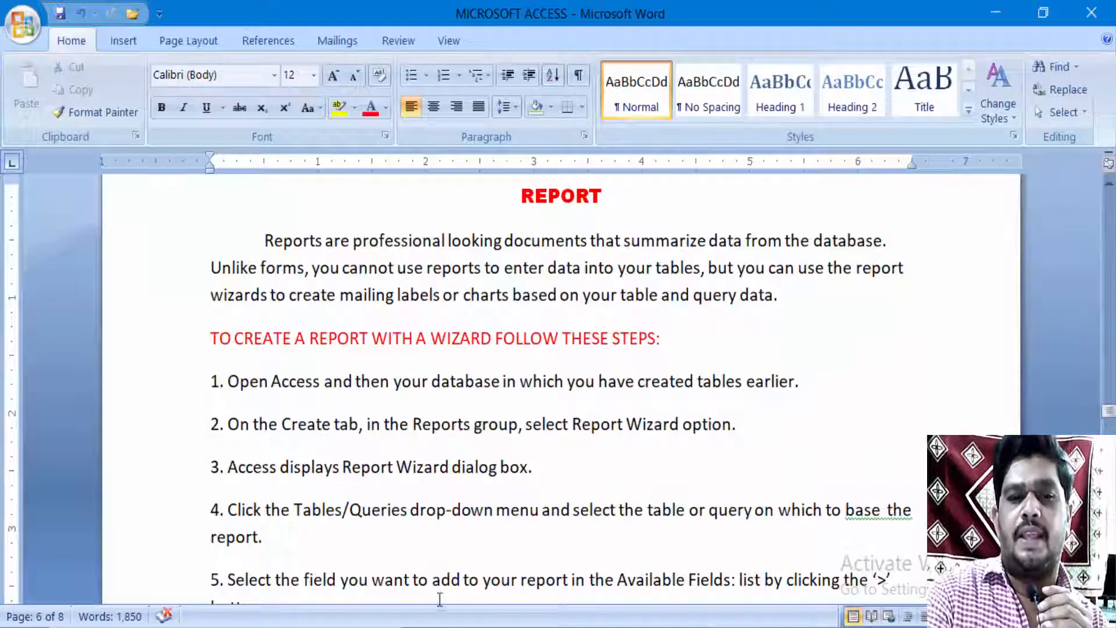
{"action": "scroll", "coordinate": [445, 572], "scroll_direction": "down", "scroll_amount": 1}
{"action": "scroll", "coordinate": [447, 552], "scroll_direction": "down", "scroll_amount": 3}
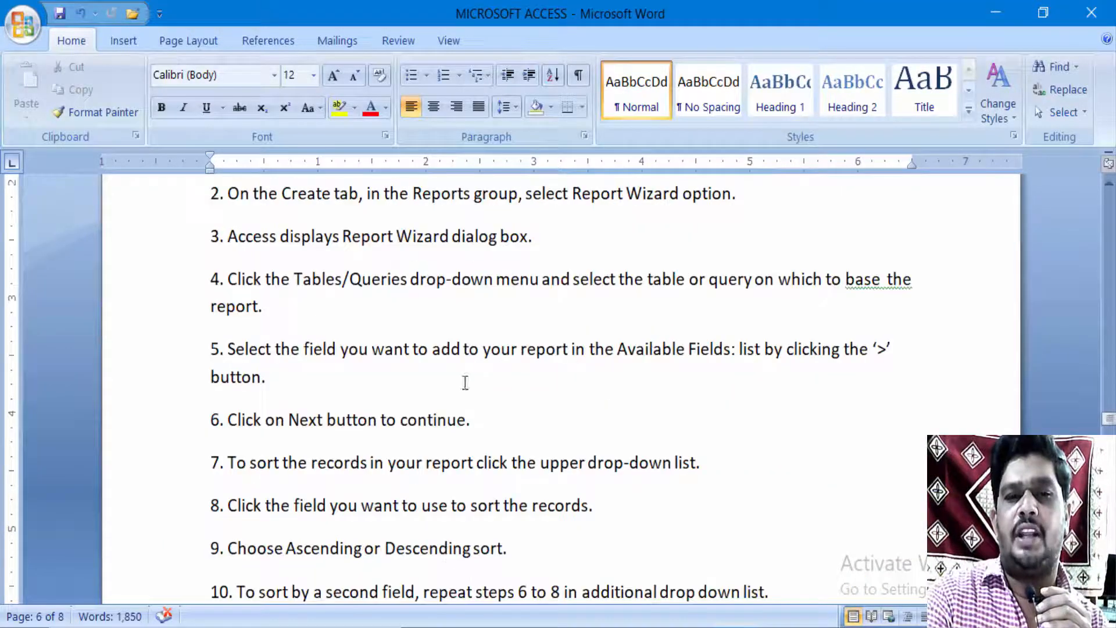
{"action": "right_click", "coordinate": [908, 289]}
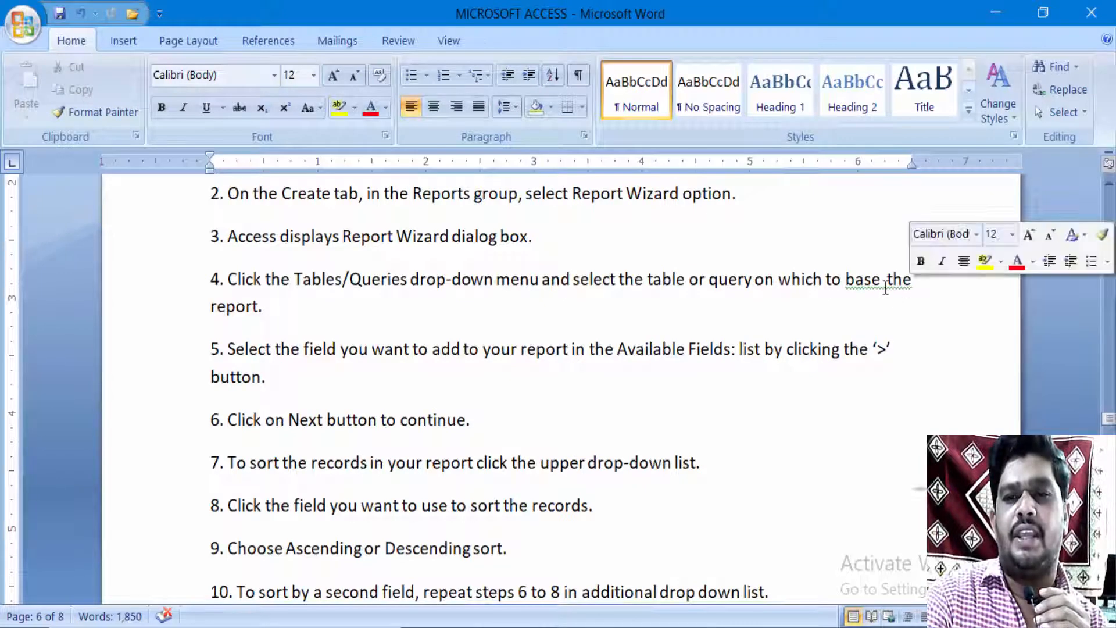
{"action": "left_click", "coordinate": [924, 304]}
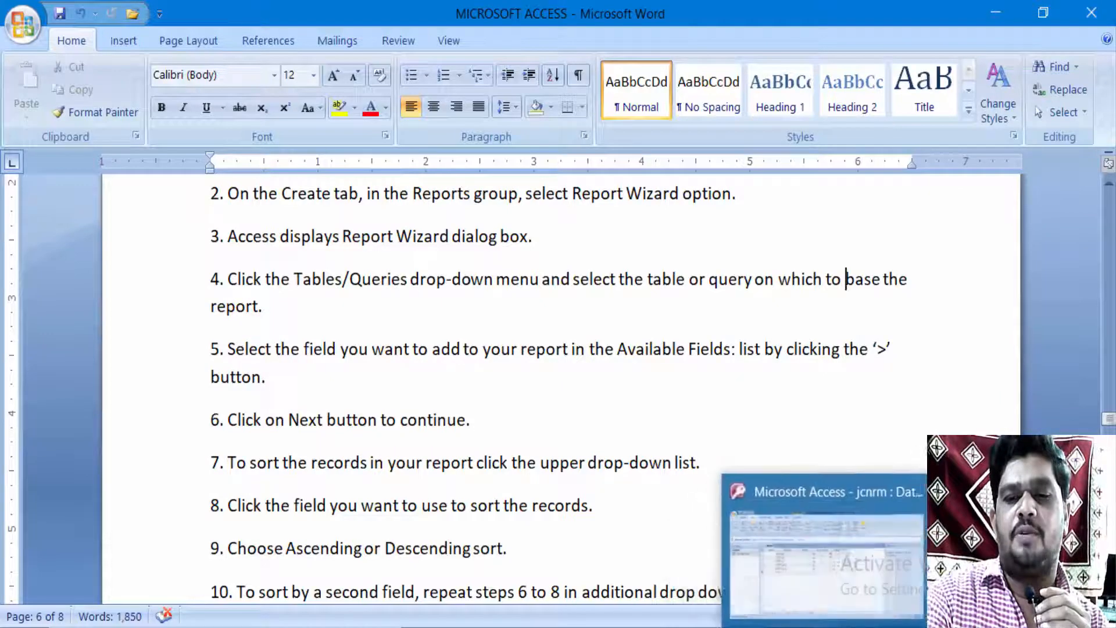
Return to the Access Report Wizard, add the fields SNO, SNAME and BOM to the report, and continue to the grouping levels
{"action": "left_click", "coordinate": [829, 624]}
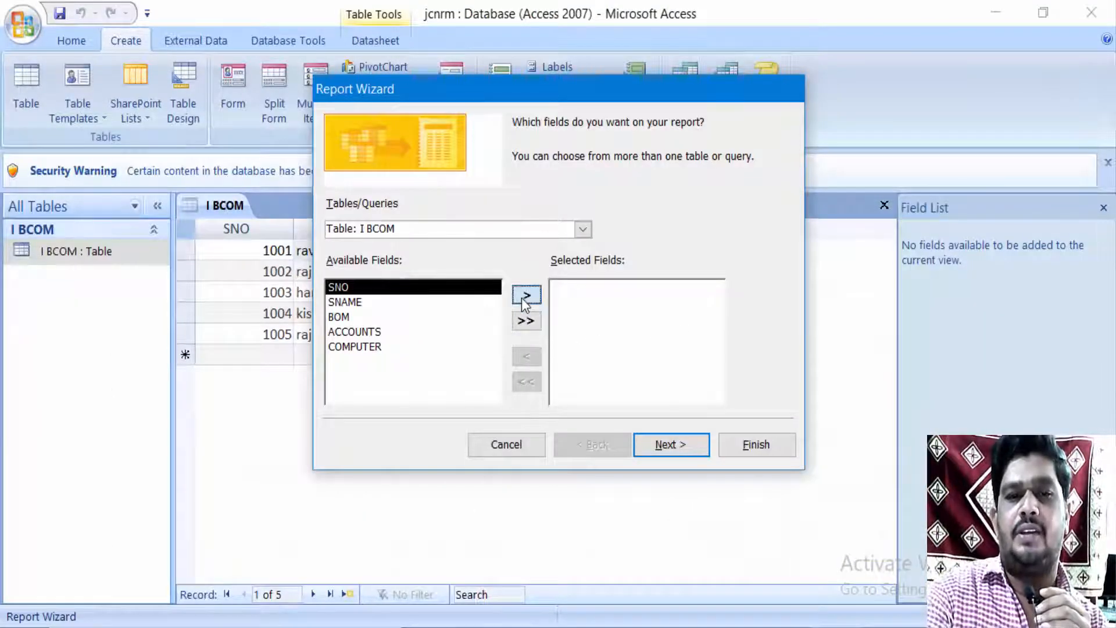
{"action": "left_click", "coordinate": [525, 295]}
{"action": "left_click", "coordinate": [526, 295]}
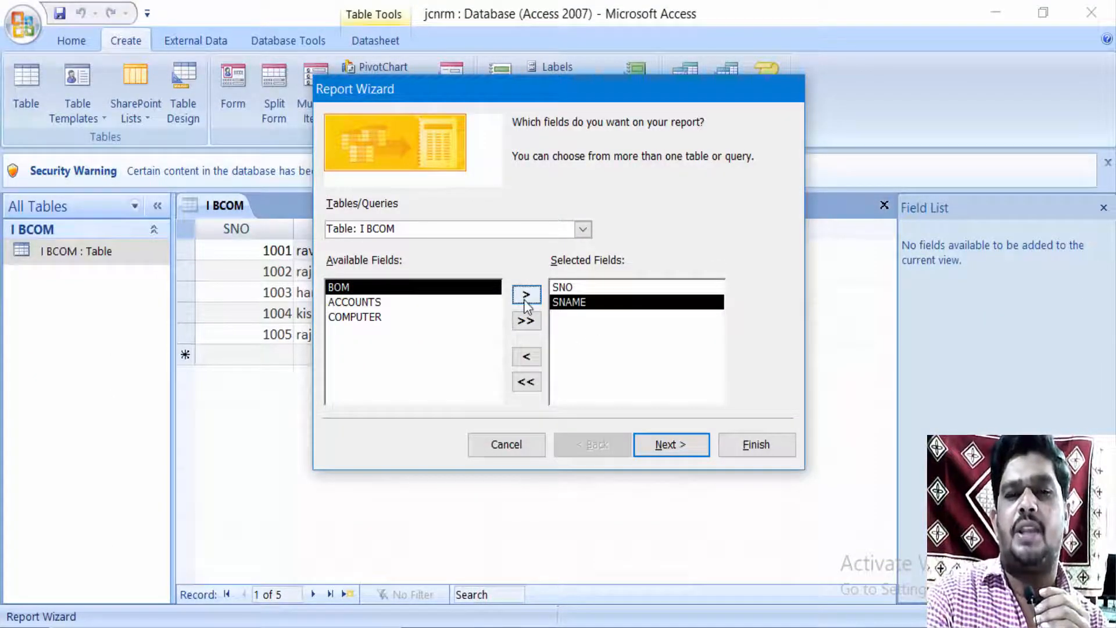
{"action": "left_click", "coordinate": [526, 296]}
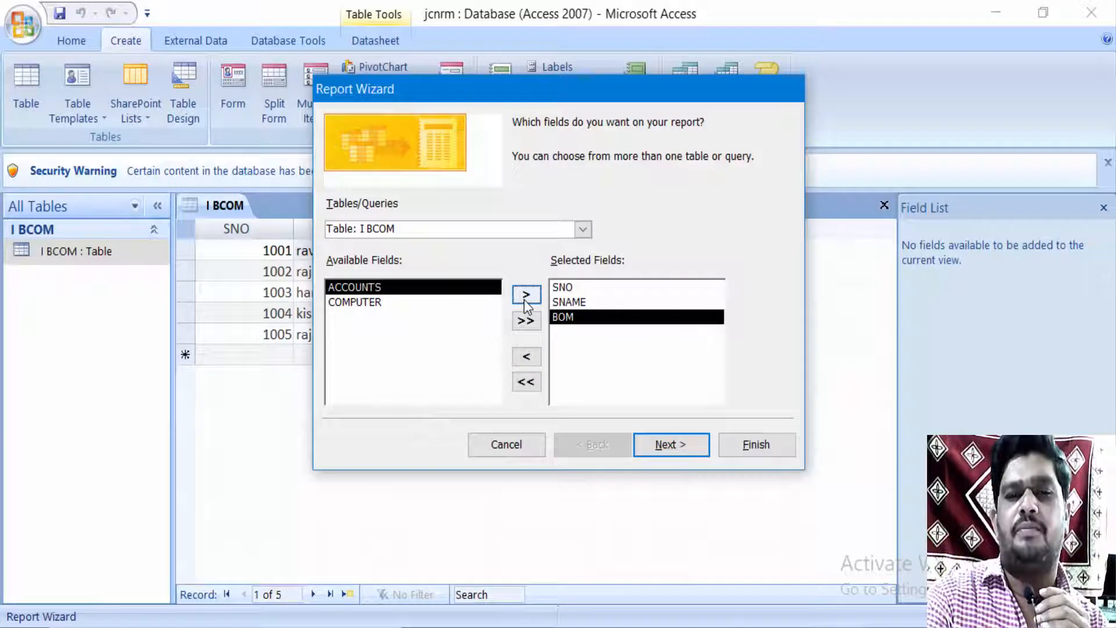
{"action": "left_click", "coordinate": [699, 448]}
Check the Word notes, return to the Access wizard and continue to the sort order without adding a grouping level
{"action": "key", "text": "alt+Tab"}
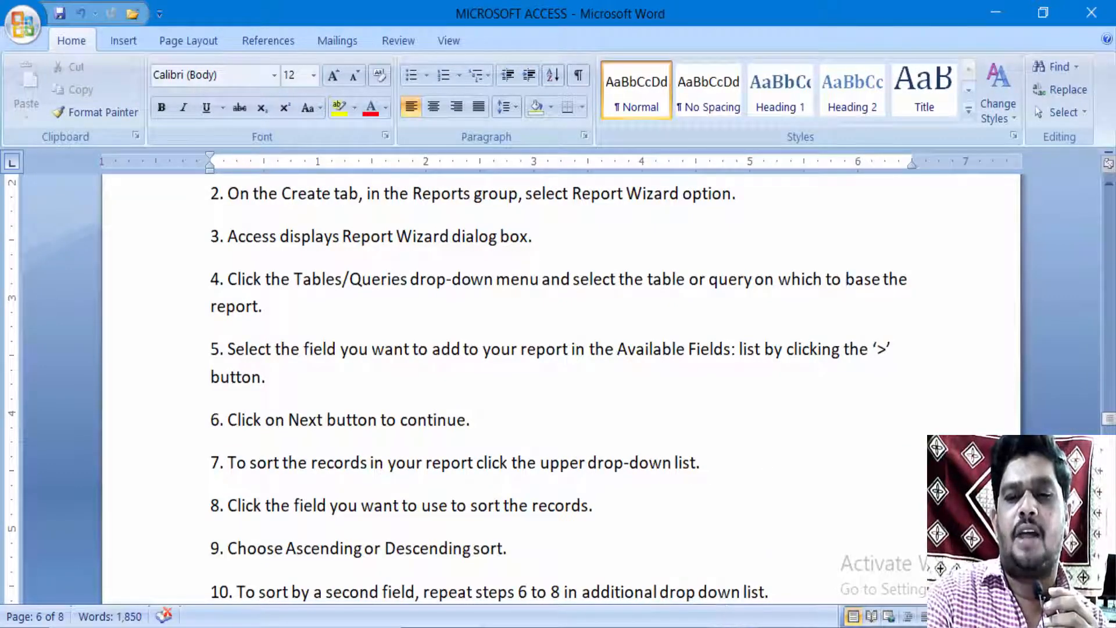
{"action": "key", "text": "alt+Tab"}
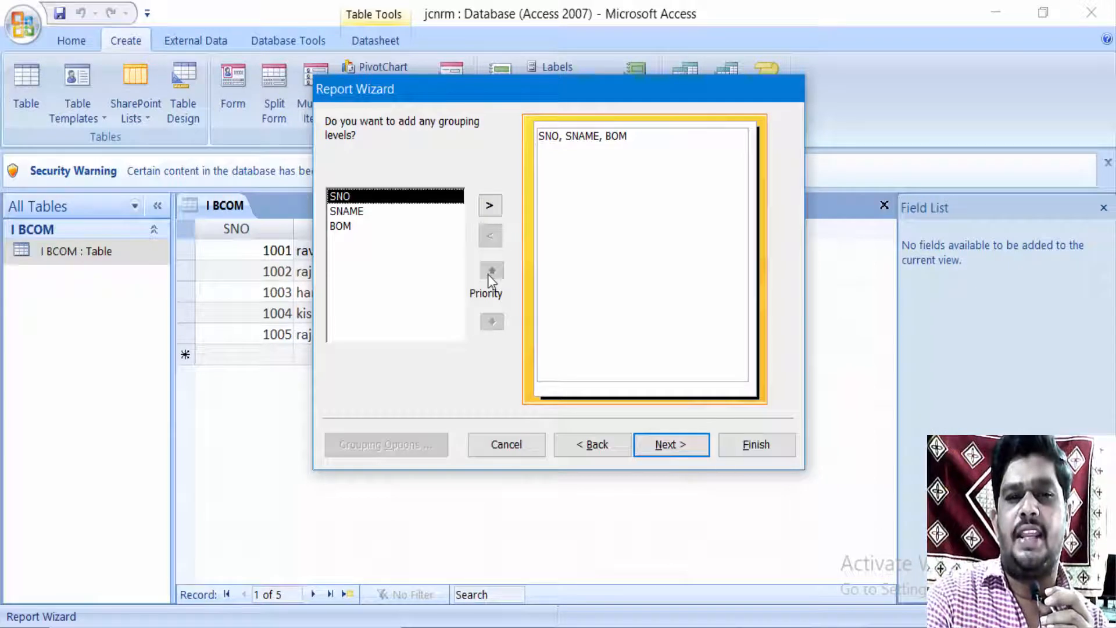
{"action": "left_click", "coordinate": [343, 213]}
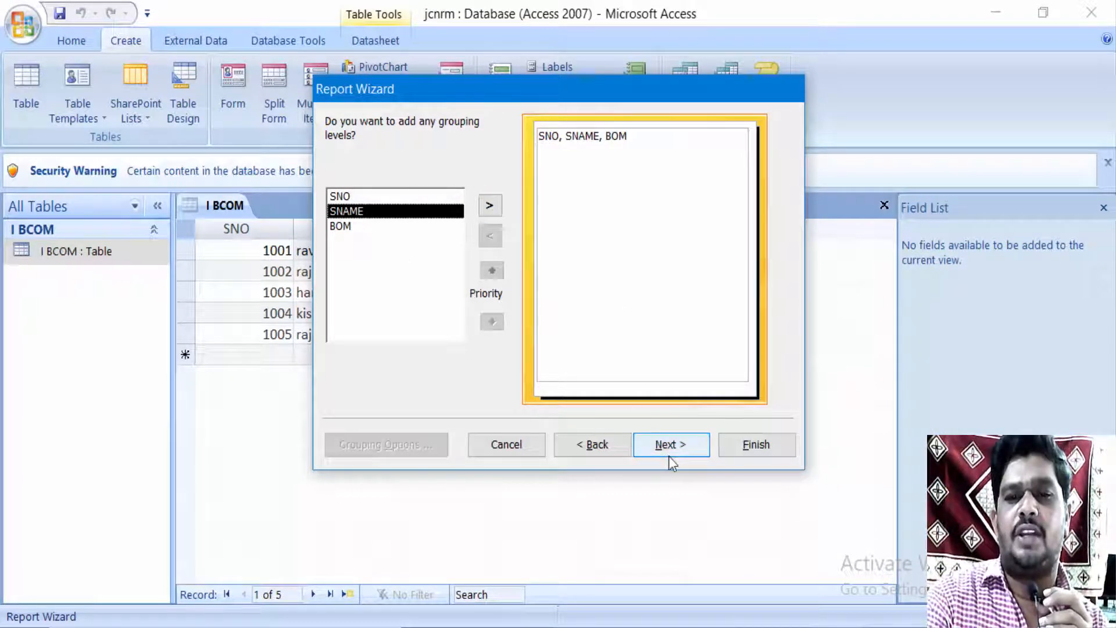
{"action": "left_click", "coordinate": [434, 197]}
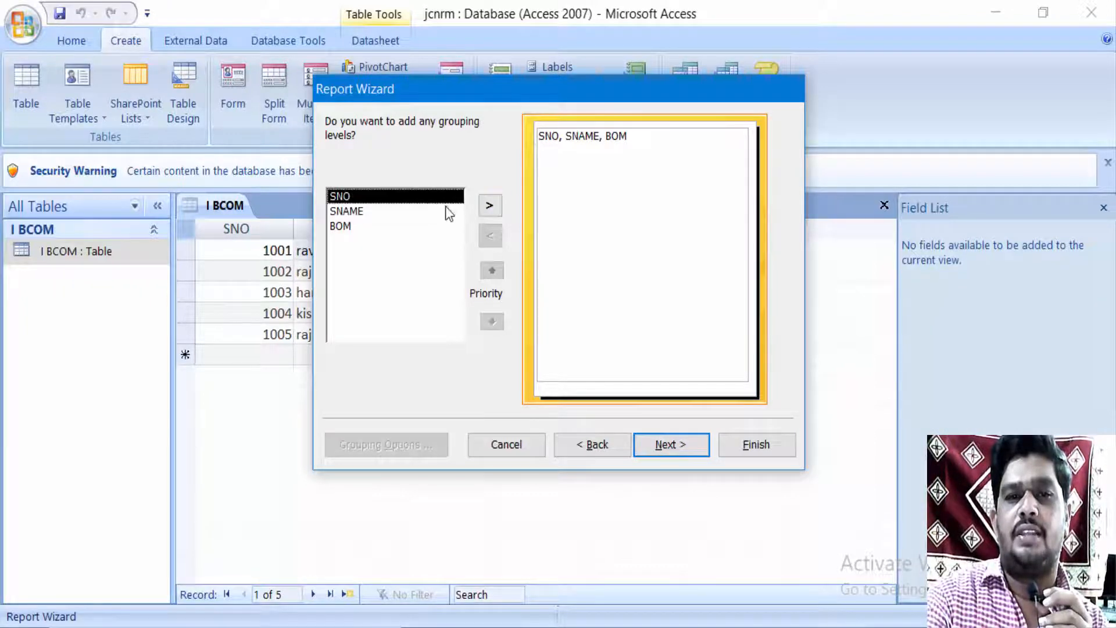
{"action": "left_click", "coordinate": [668, 450]}
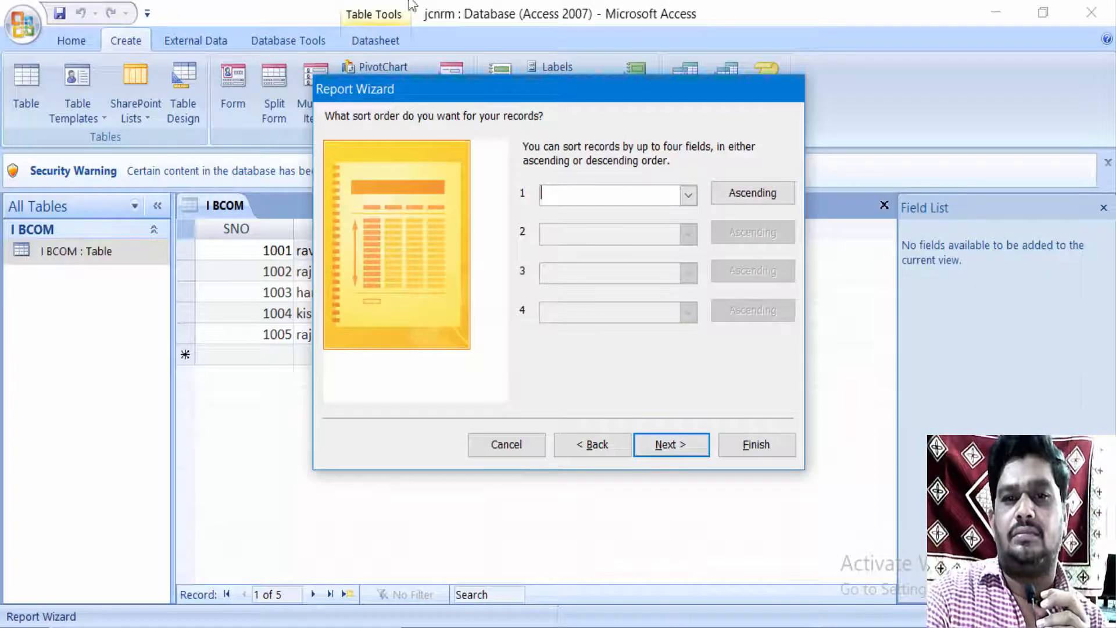
Sort the report's records by BOM in ascending order, check the remaining instructions in the Word notes, and continue to the layout options in Access
{"action": "left_click", "coordinate": [688, 196]}
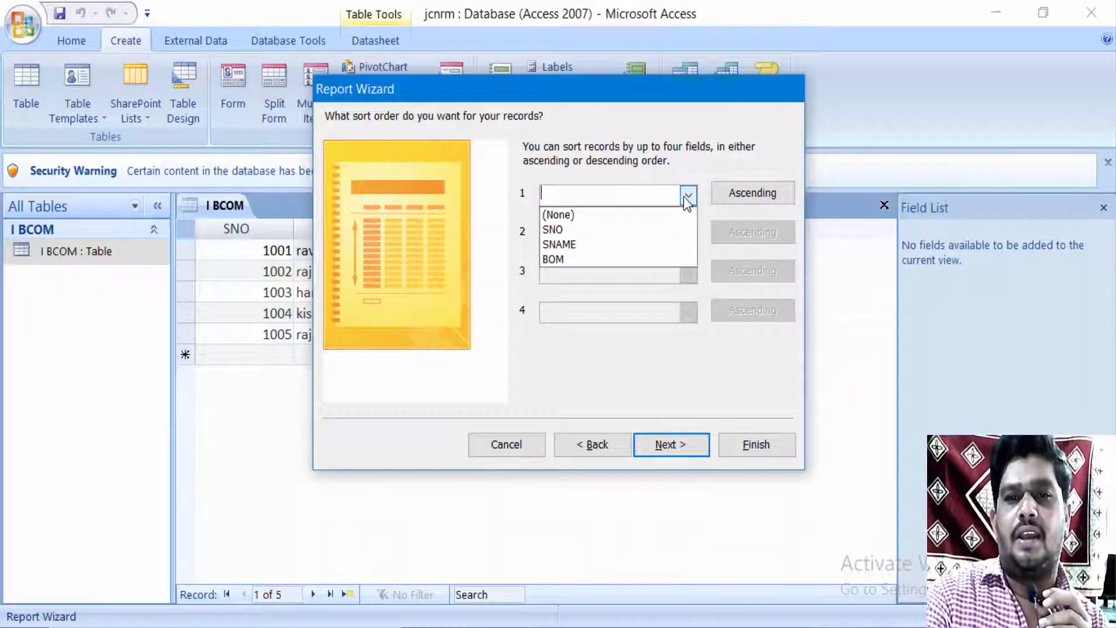
{"action": "left_click", "coordinate": [674, 260]}
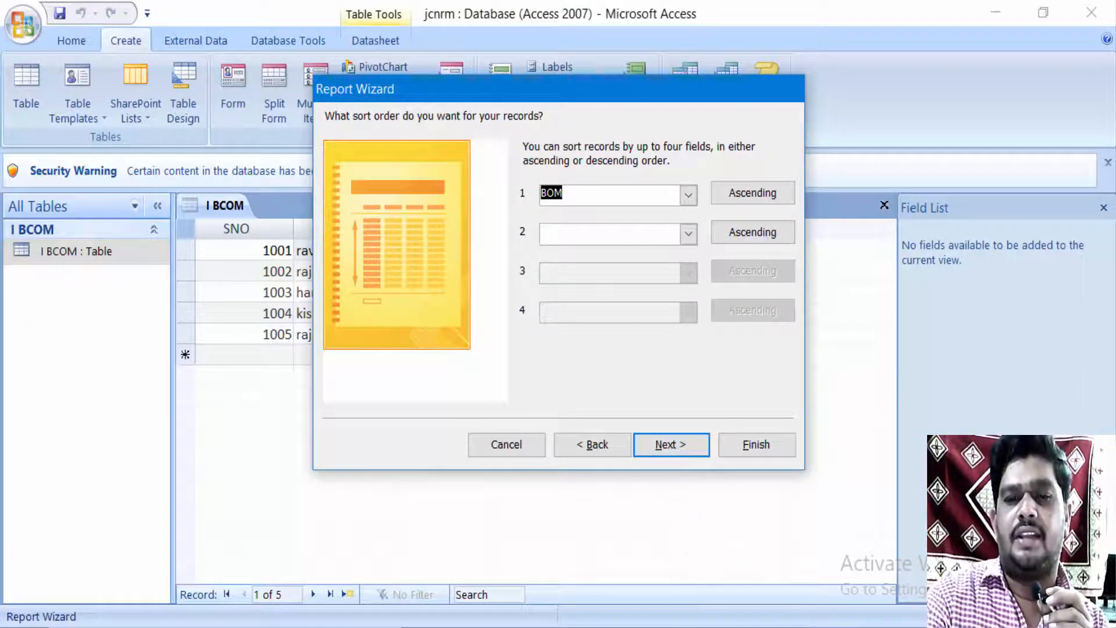
{"action": "key", "text": "alt+Tab"}
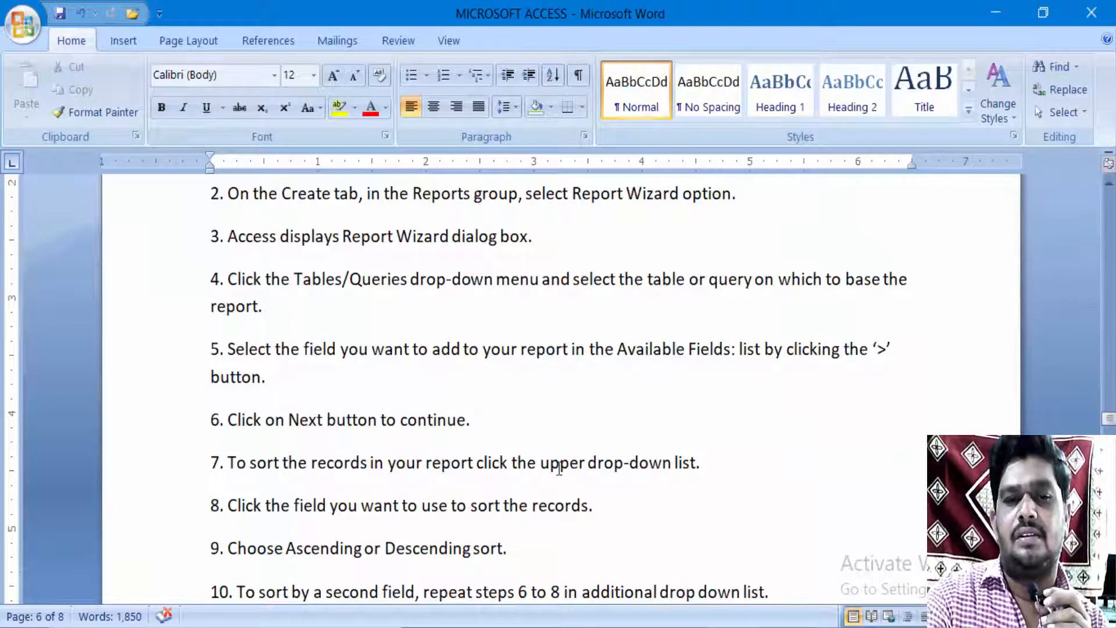
{"action": "scroll", "coordinate": [560, 473], "scroll_direction": "down", "scroll_amount": 3}
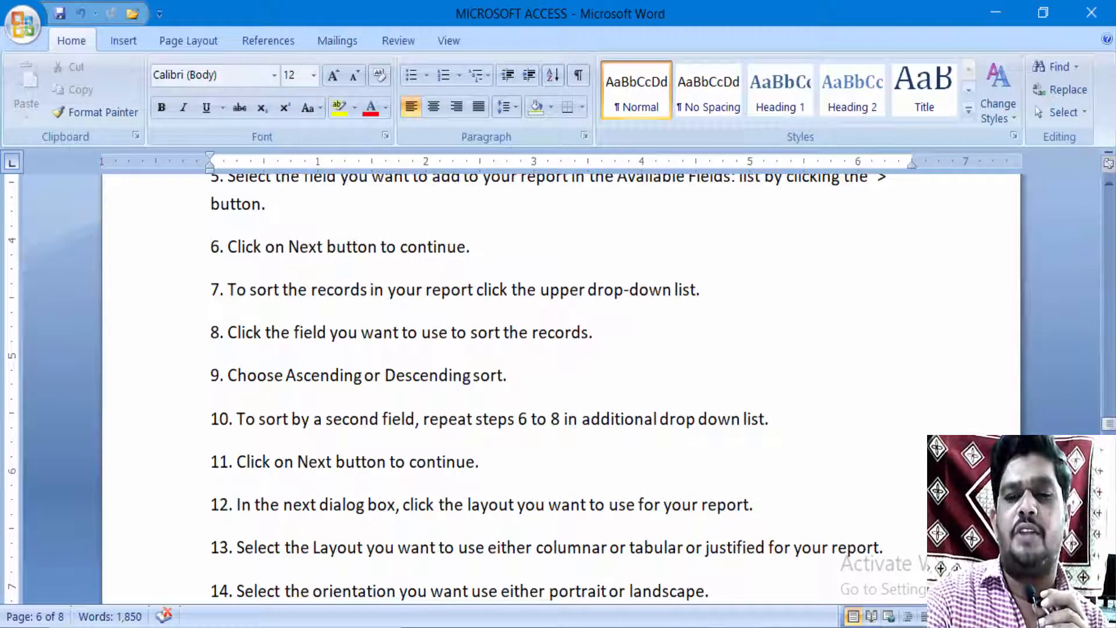
{"action": "key", "text": "alt+Tab"}
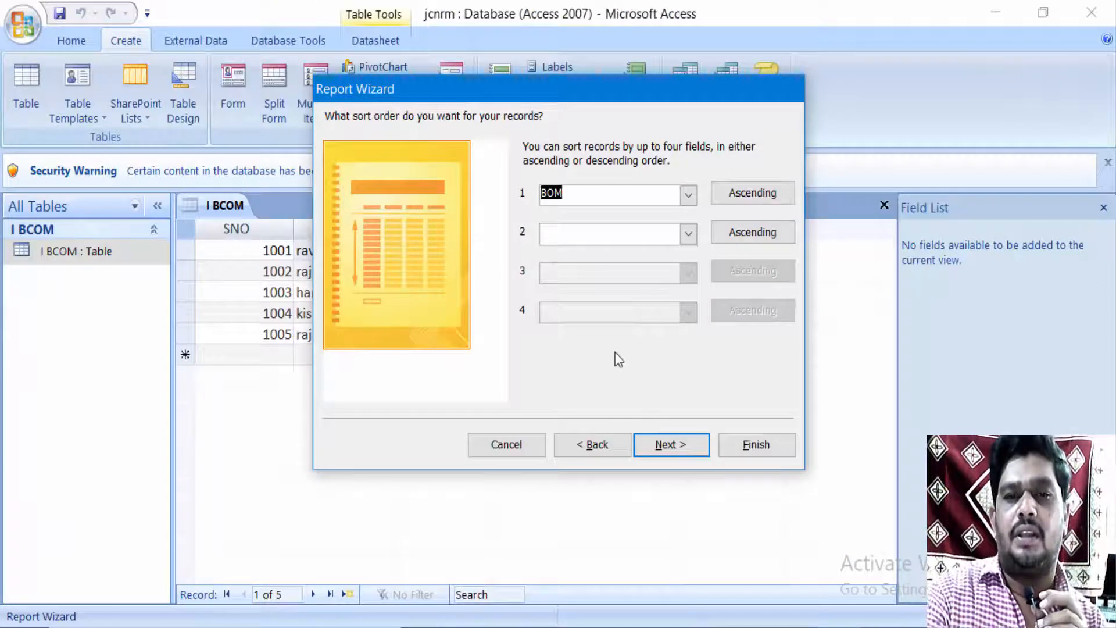
{"action": "left_click", "coordinate": [675, 439]}
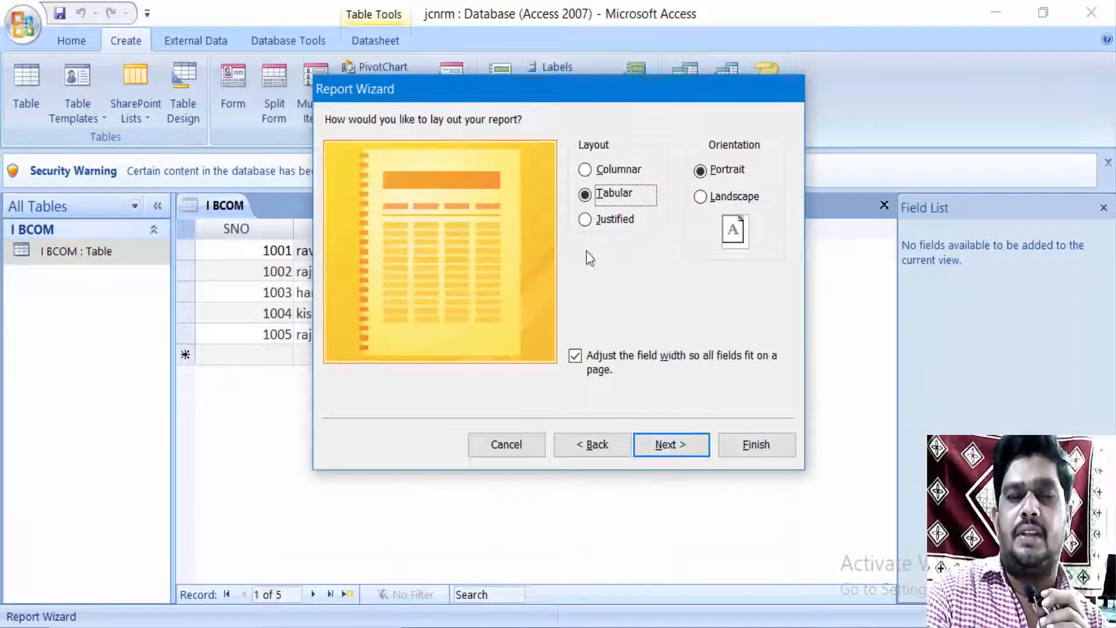
Compare the previews of the Columnar, Tabular and Justified report layouts
{"action": "left_click", "coordinate": [586, 169]}
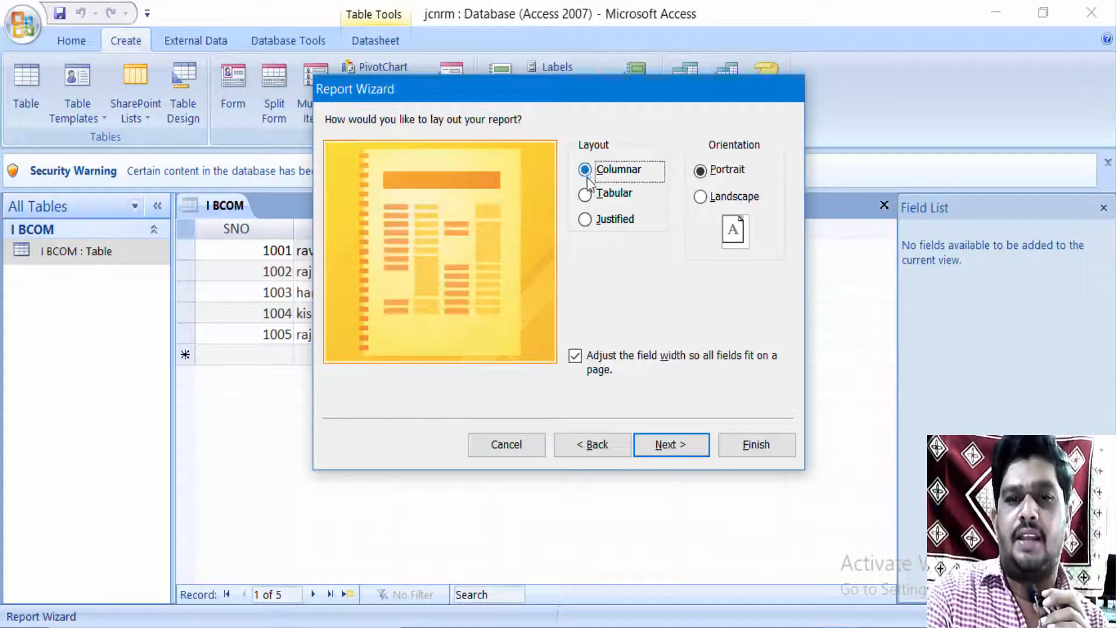
{"action": "left_click", "coordinate": [586, 197]}
{"action": "left_click", "coordinate": [586, 219]}
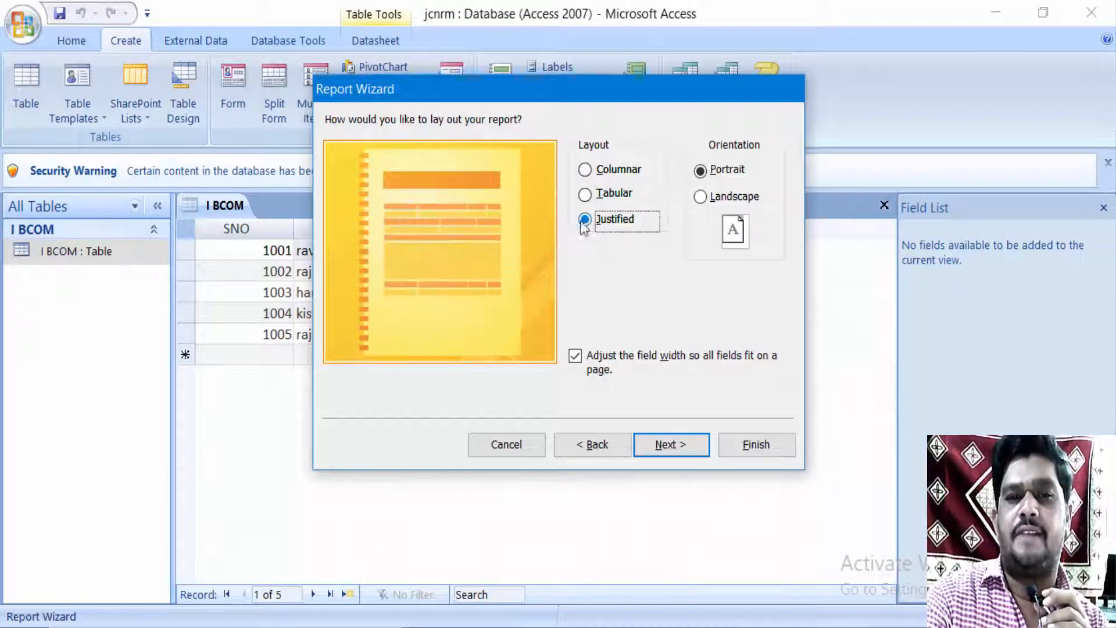
{"action": "left_click", "coordinate": [585, 170]}
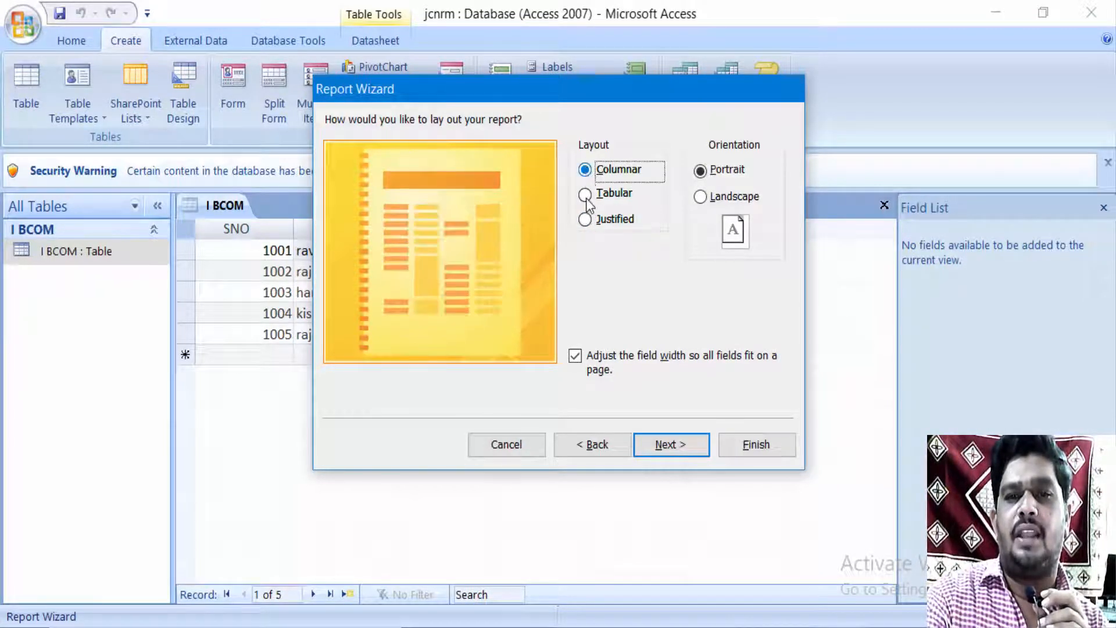
{"action": "left_click", "coordinate": [586, 196]}
{"action": "left_click", "coordinate": [585, 220]}
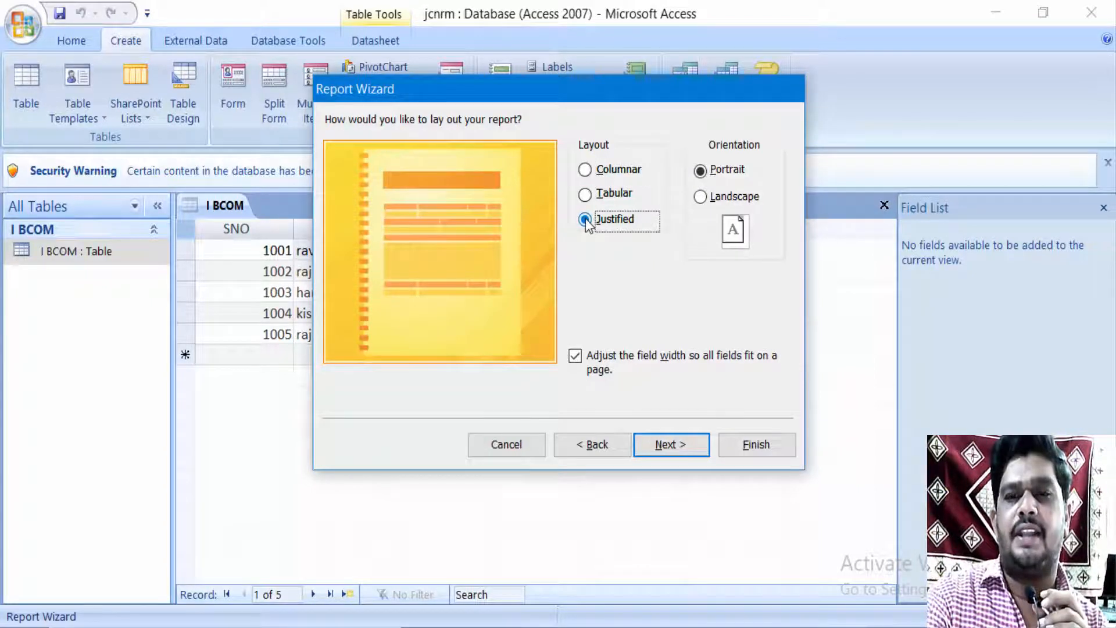
Set the report to Columnar layout in Portrait orientation, choose the Civic style, and continue to the report title
{"action": "left_click", "coordinate": [720, 177]}
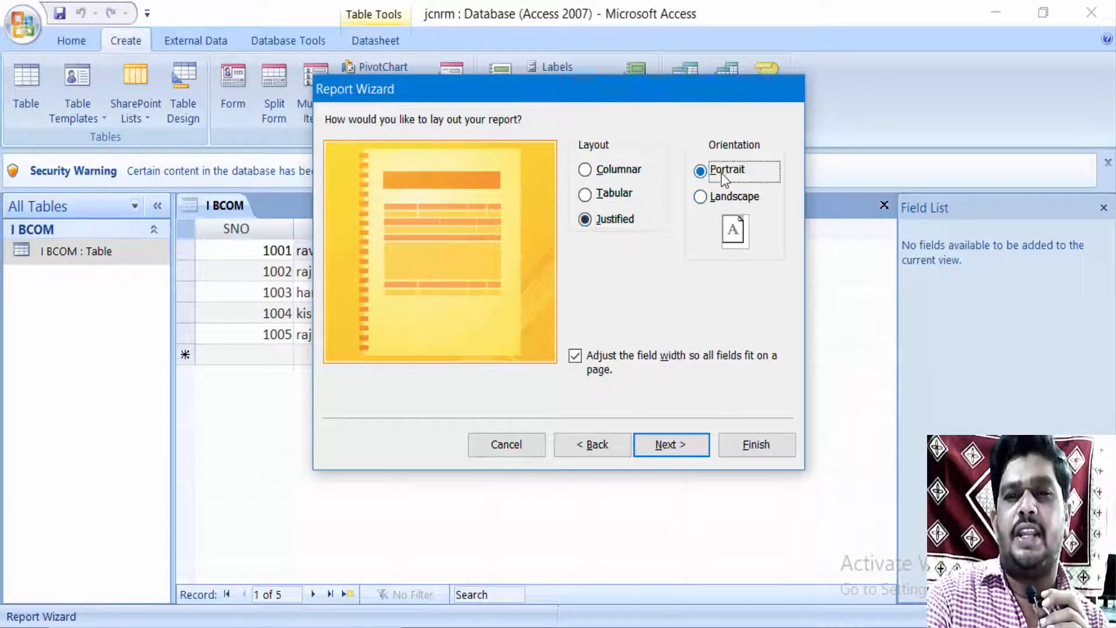
{"action": "left_click", "coordinate": [705, 197]}
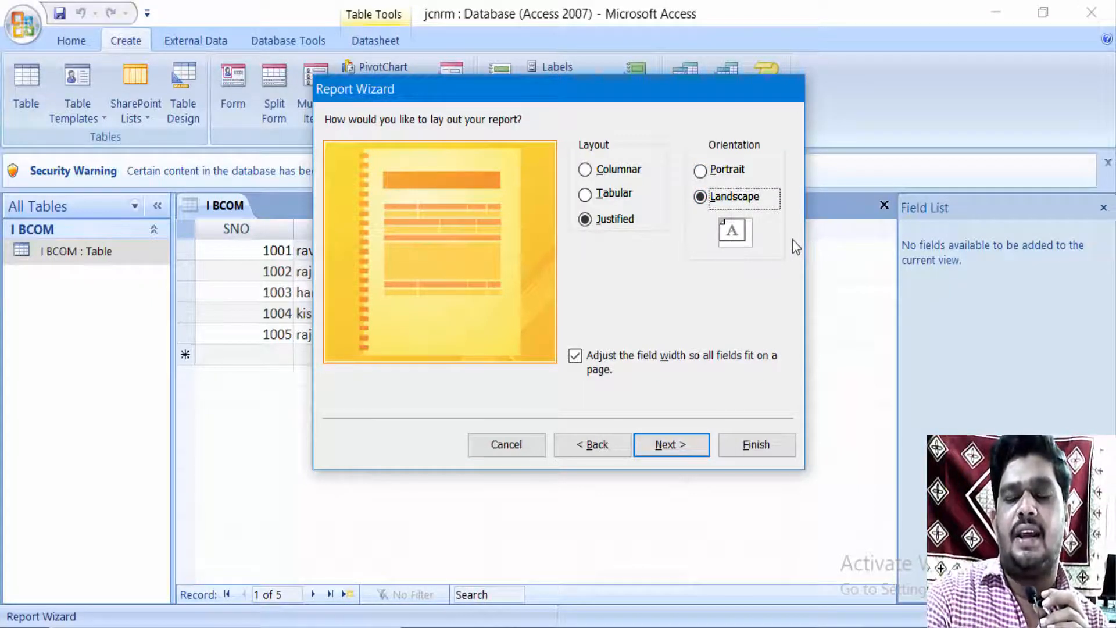
{"action": "left_click", "coordinate": [715, 172]}
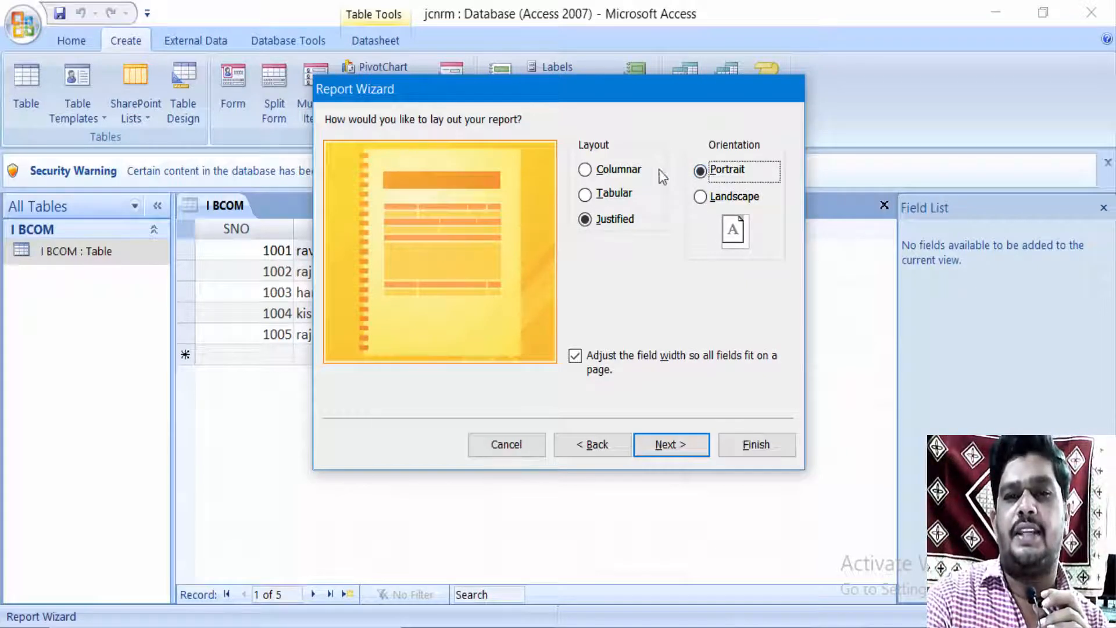
{"action": "left_click", "coordinate": [585, 175]}
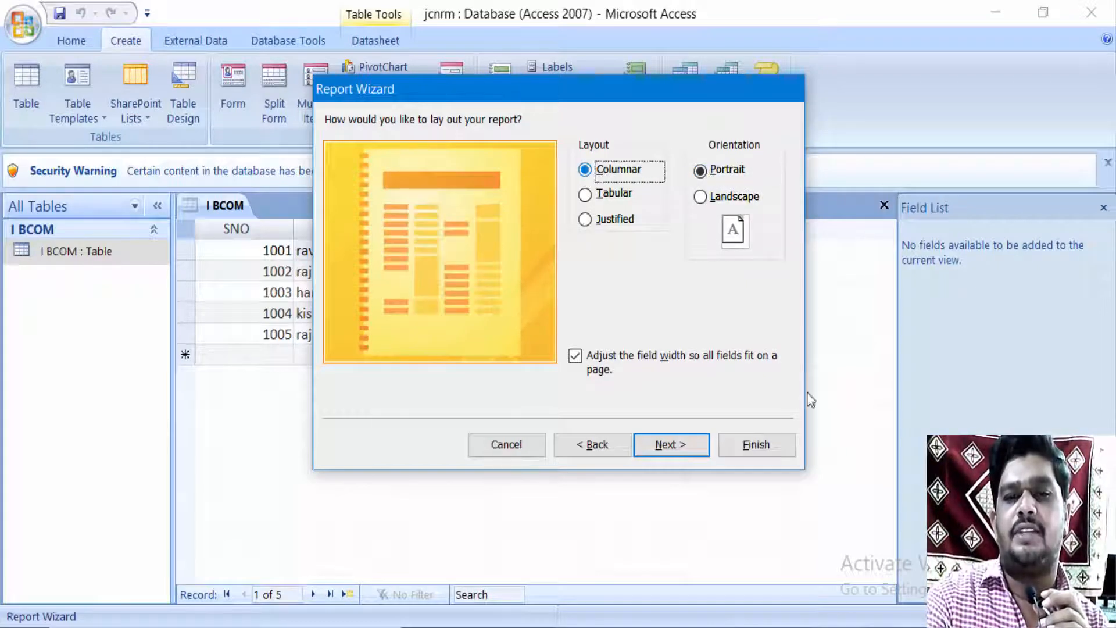
{"action": "left_click", "coordinate": [671, 444]}
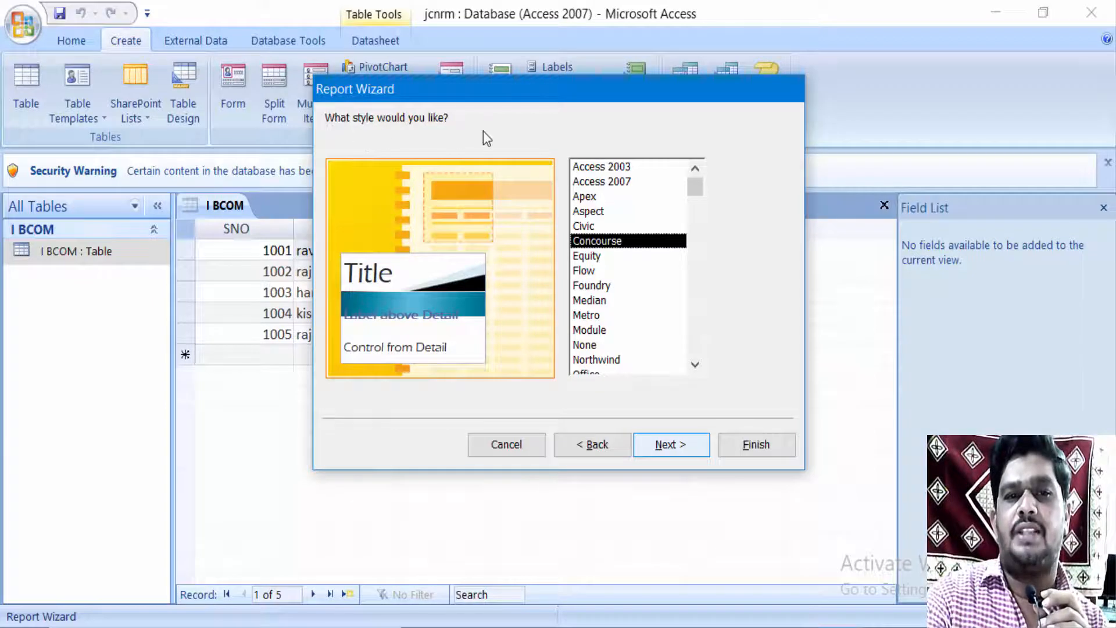
{"action": "left_click", "coordinate": [605, 225]}
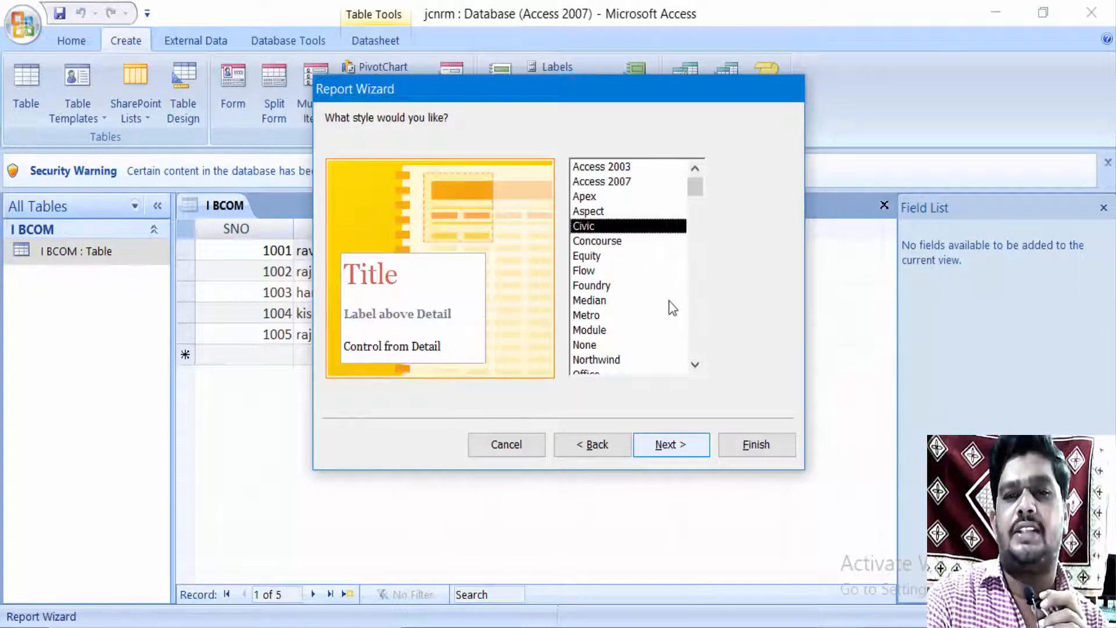
{"action": "left_click", "coordinate": [674, 453]}
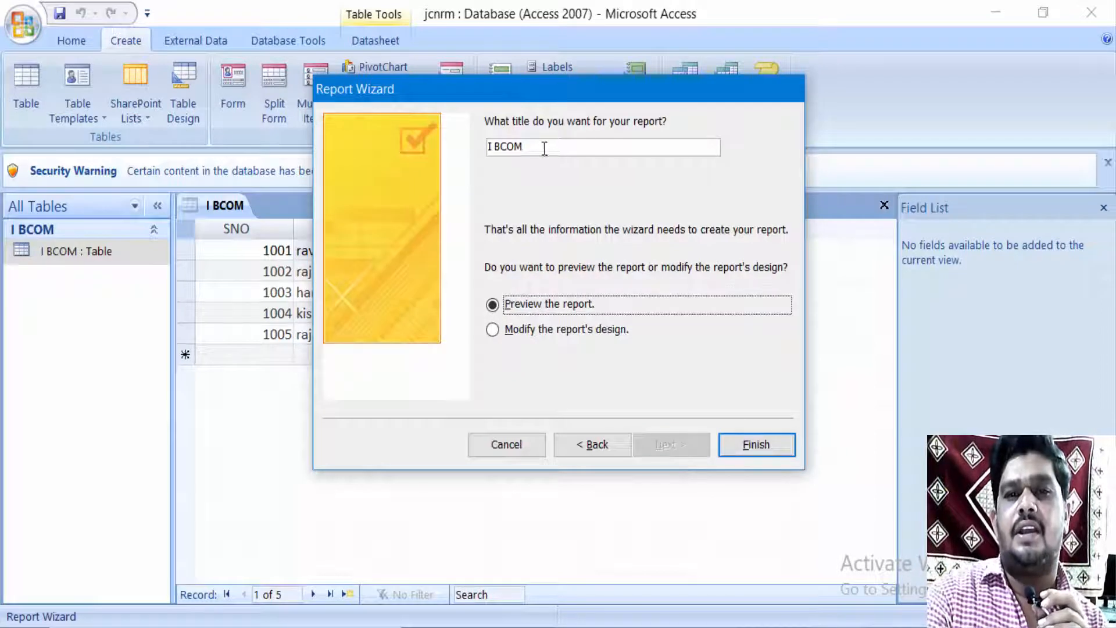
Replace the report title with "bom" and finish the wizard with the option to preview the report
{"action": "left_click", "coordinate": [600, 151]}
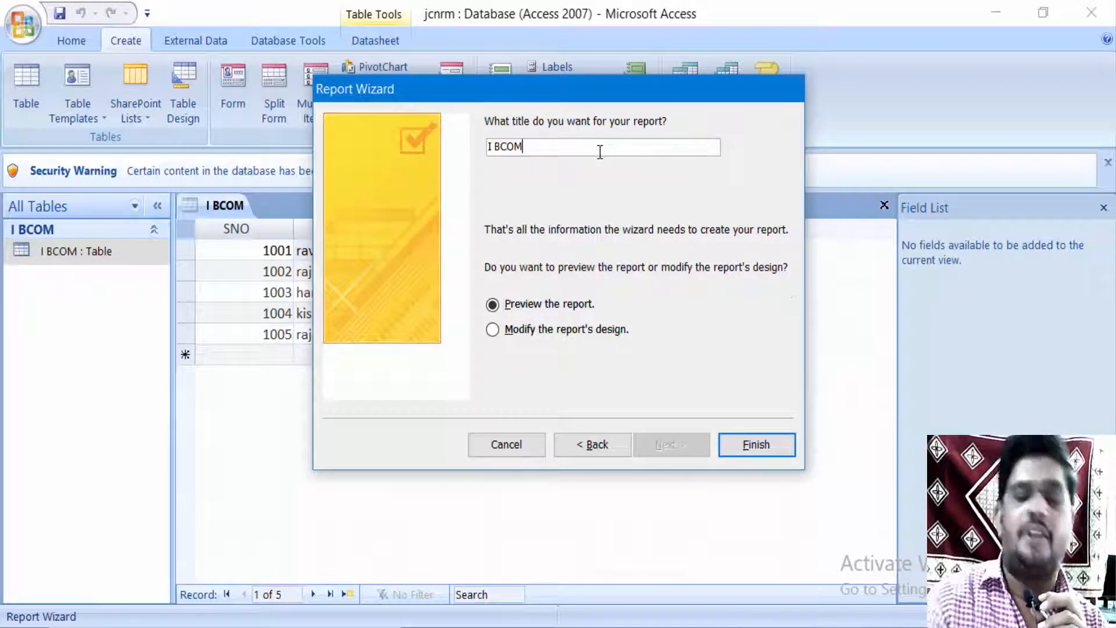
{"action": "key", "text": "BackSpace"}
{"action": "key", "text": "BackSpace"}
{"action": "key", "text": "BackSpace"}
{"action": "key", "text": "BackSpace"}
{"action": "key", "text": "BackSpace"}
{"action": "key", "text": "BackSpace"}
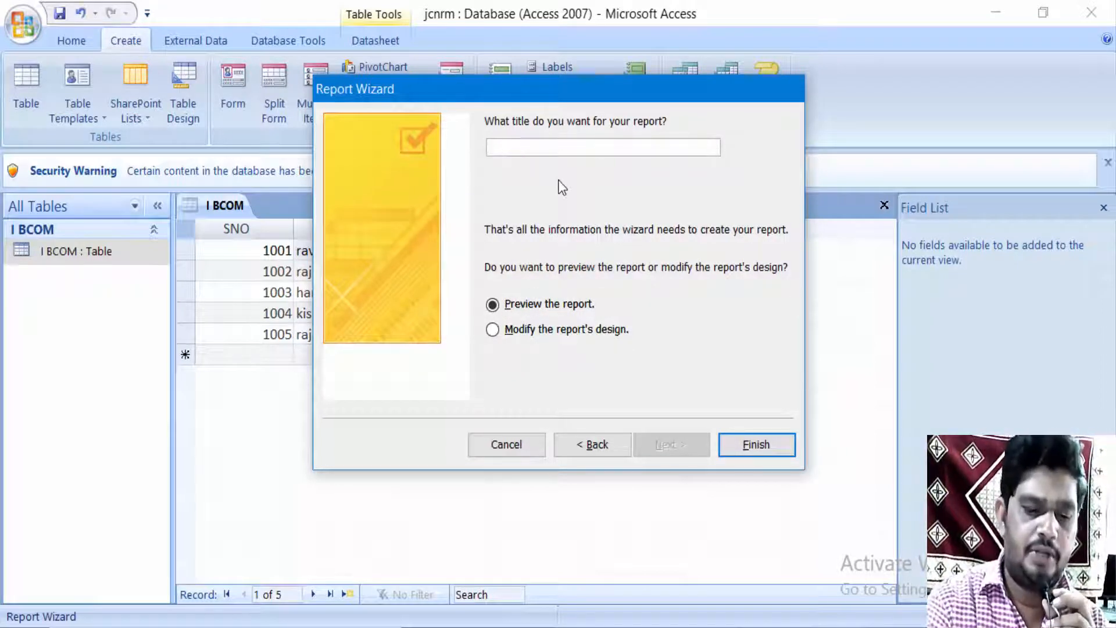
{"action": "type", "text": "bom"}
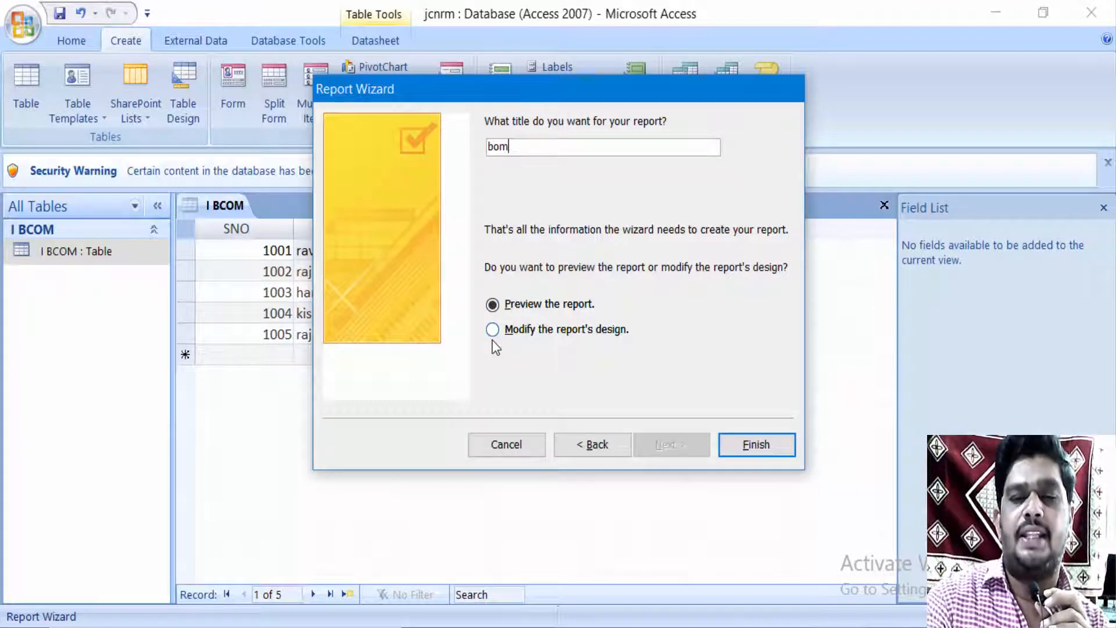
{"action": "left_click", "coordinate": [784, 448]}
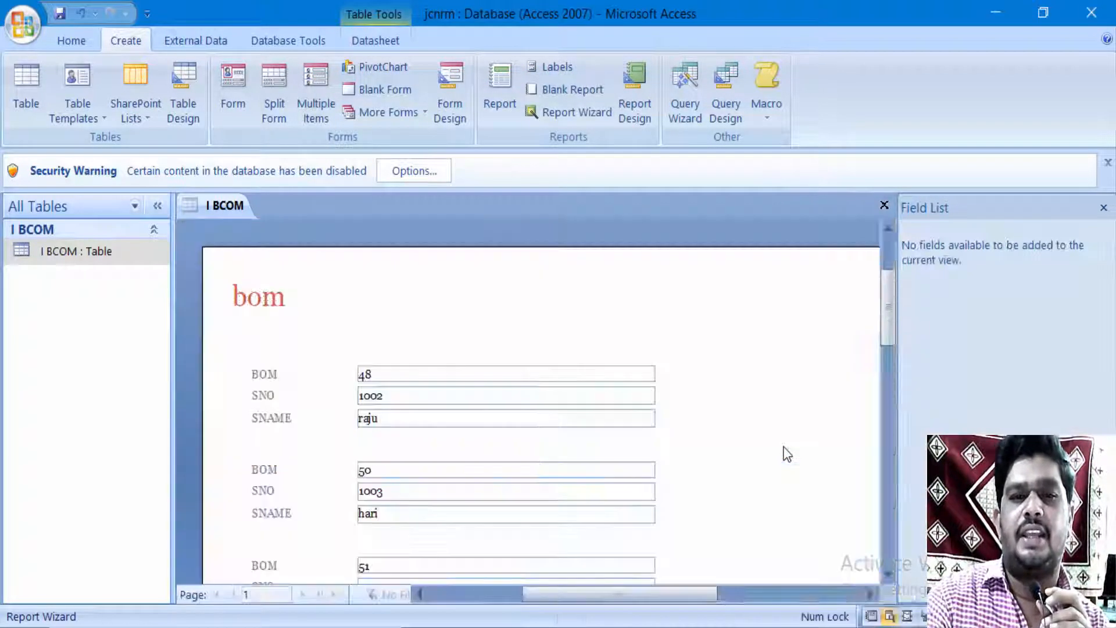
Examine the records in the bom report preview, checking their order by BOM and the columnar layout
{"action": "scroll", "coordinate": [410, 400], "scroll_direction": "down", "scroll_amount": 2}
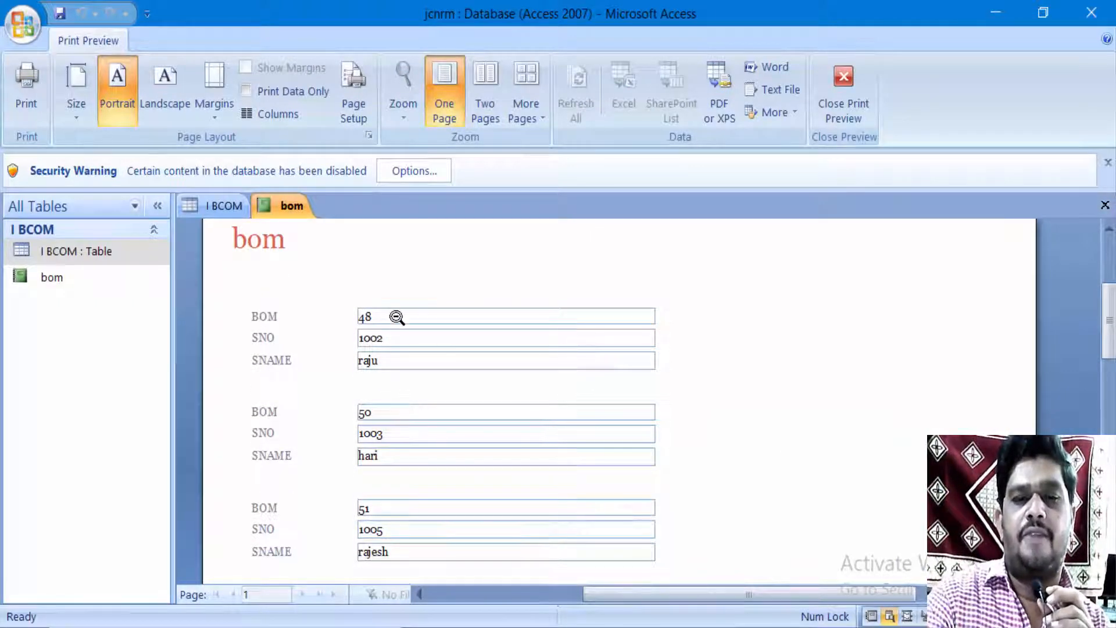
{"action": "scroll", "coordinate": [395, 401], "scroll_direction": "down", "scroll_amount": 3}
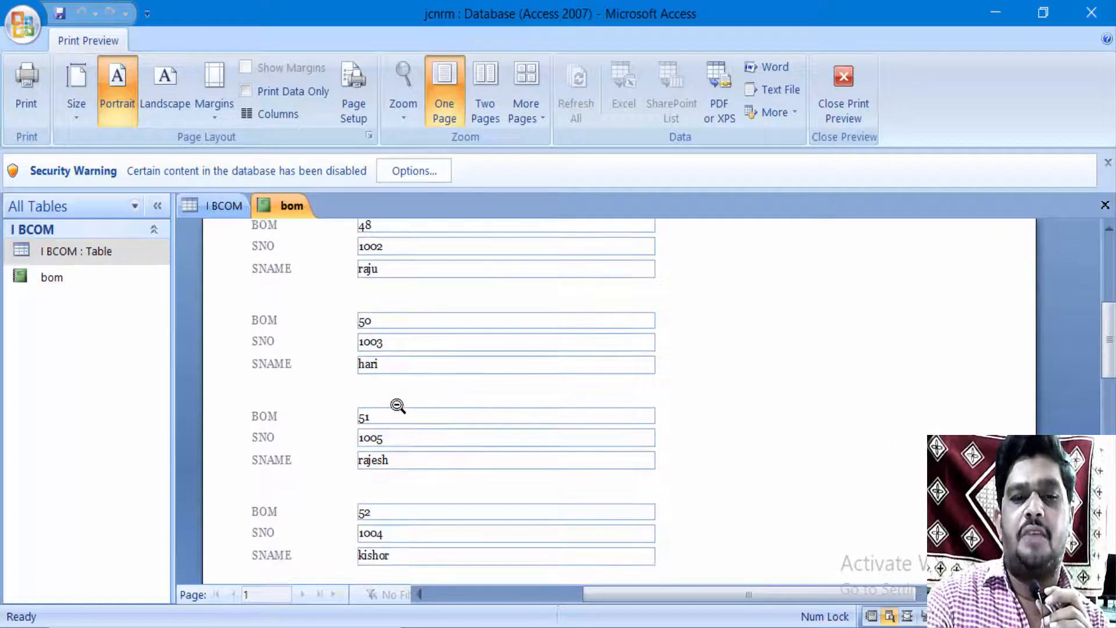
{"action": "scroll", "coordinate": [395, 404], "scroll_direction": "down", "scroll_amount": 3}
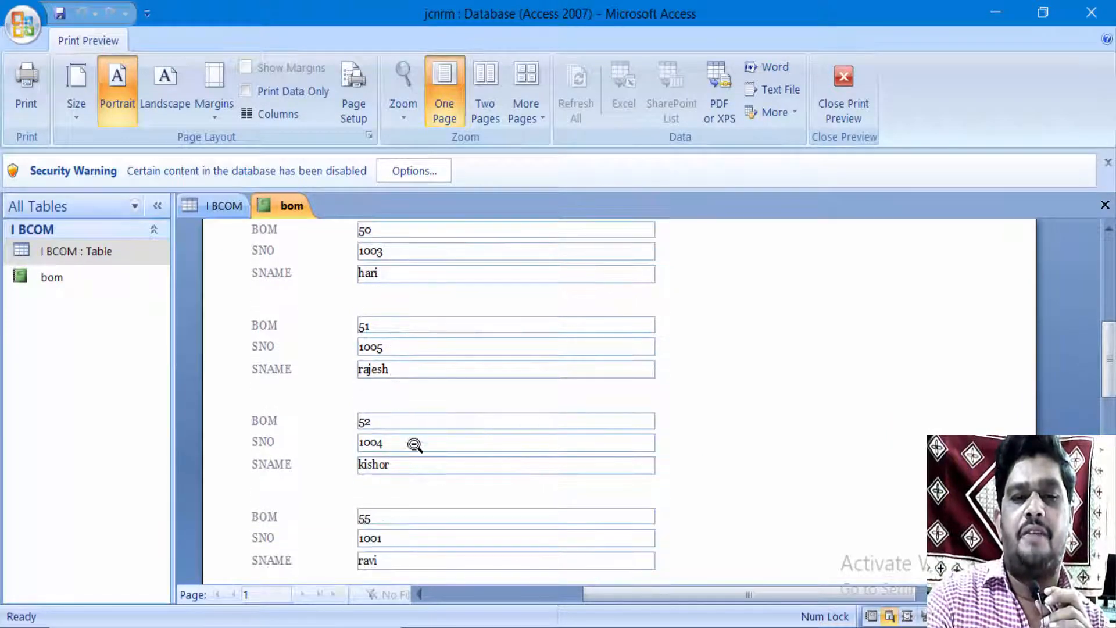
{"action": "scroll", "coordinate": [412, 471], "scroll_direction": "down", "scroll_amount": 1}
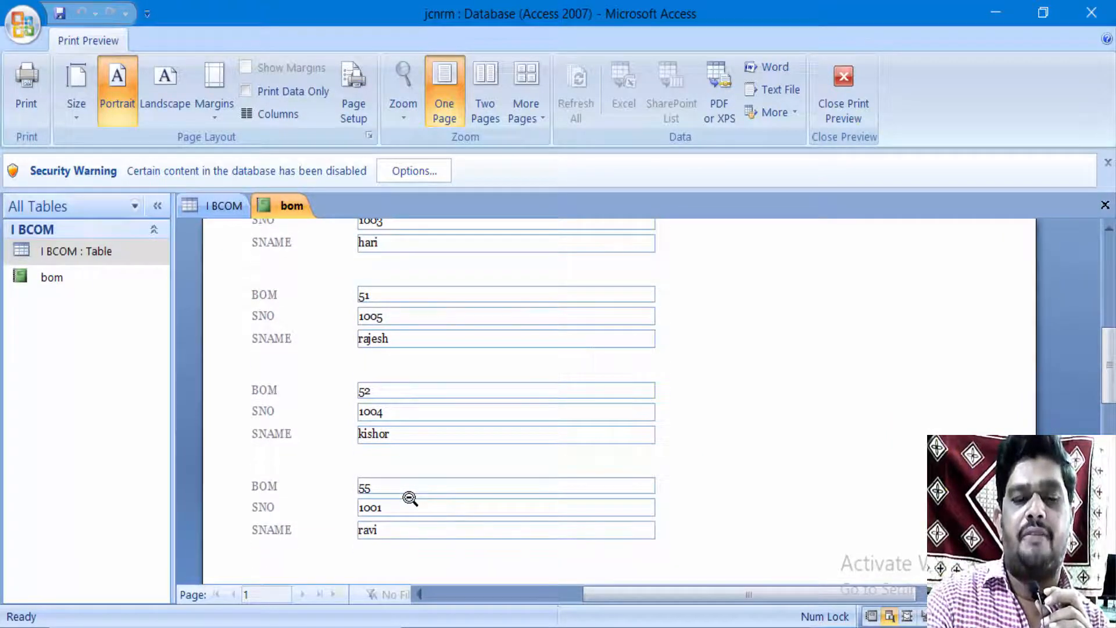
{"action": "scroll", "coordinate": [410, 498], "scroll_direction": "up", "scroll_amount": 5}
{"action": "scroll", "coordinate": [410, 498], "scroll_direction": "up", "scroll_amount": 3}
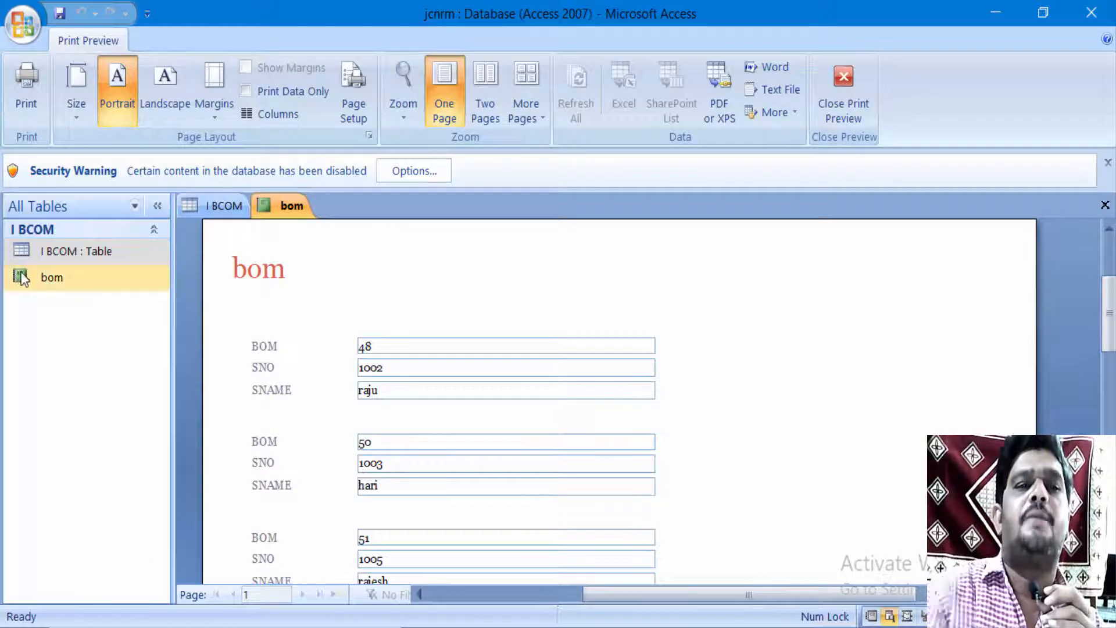
{"action": "scroll", "coordinate": [361, 453], "scroll_direction": "down", "scroll_amount": 5}
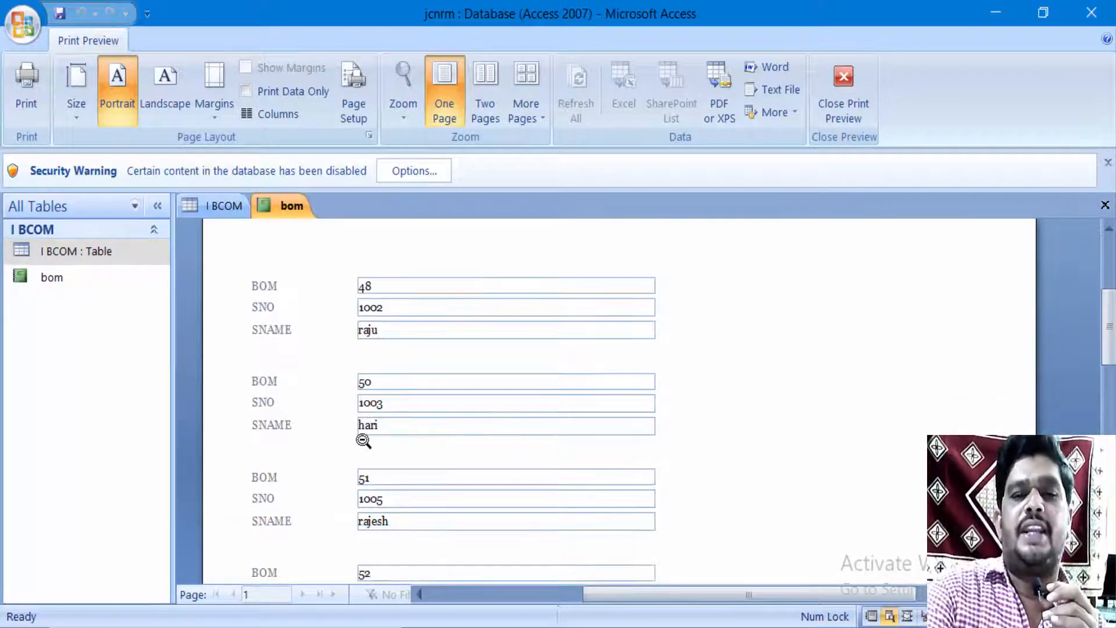
{"action": "scroll", "coordinate": [363, 440], "scroll_direction": "up", "scroll_amount": 7}
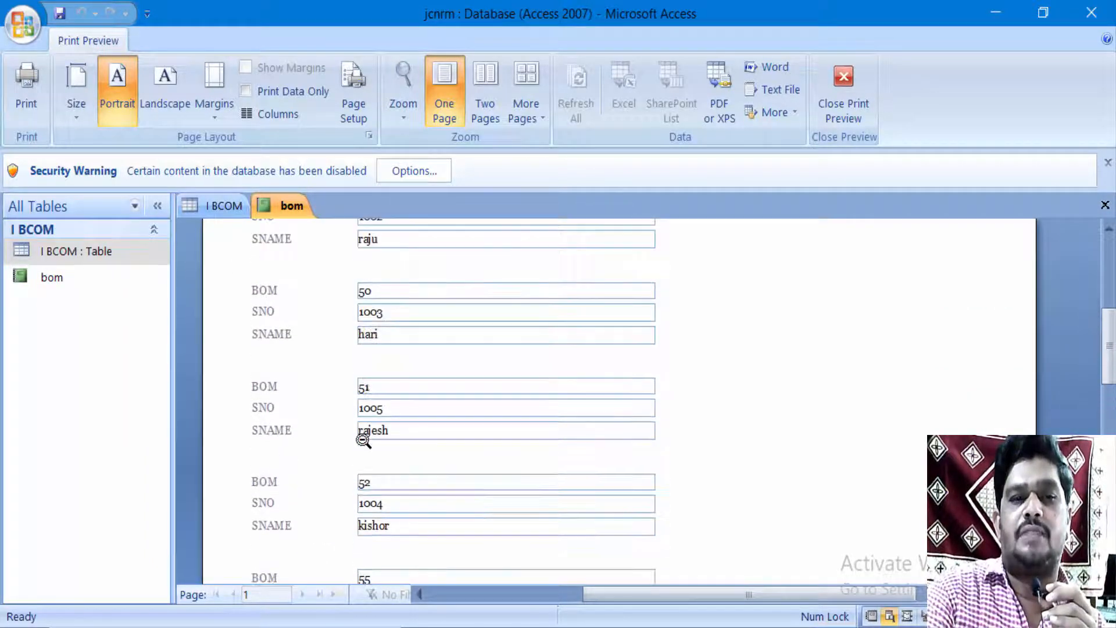
Start a new Report Wizard report on the I BCOM table with the fields SNO, SNAME and ACCOUNTS, and continue to the grouping levels
{"action": "left_click", "coordinate": [86, 253]}
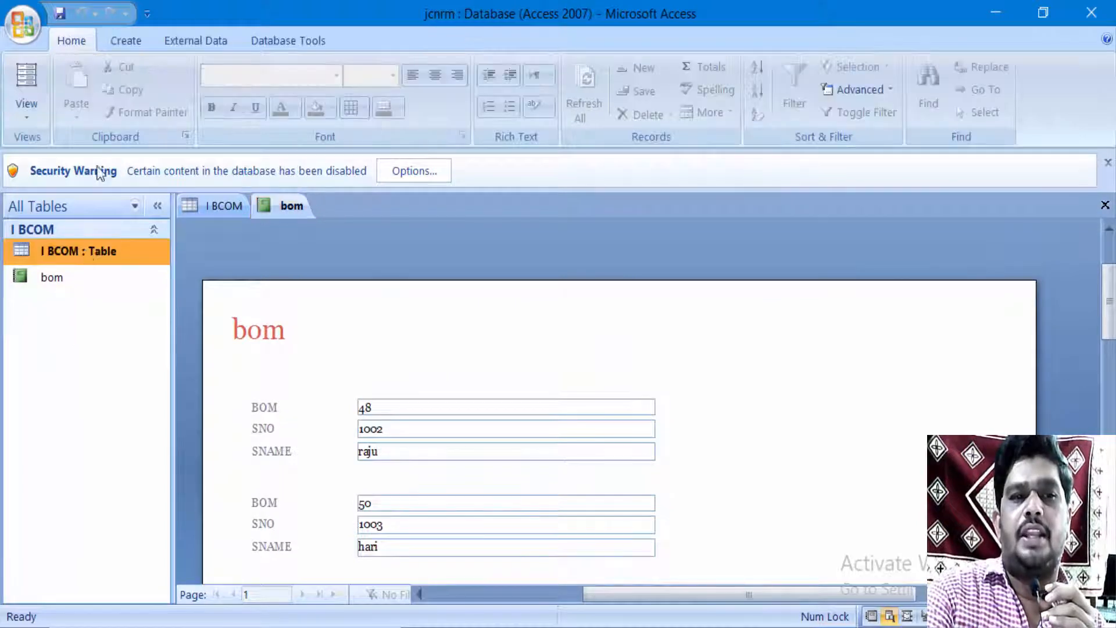
{"action": "left_click", "coordinate": [122, 39]}
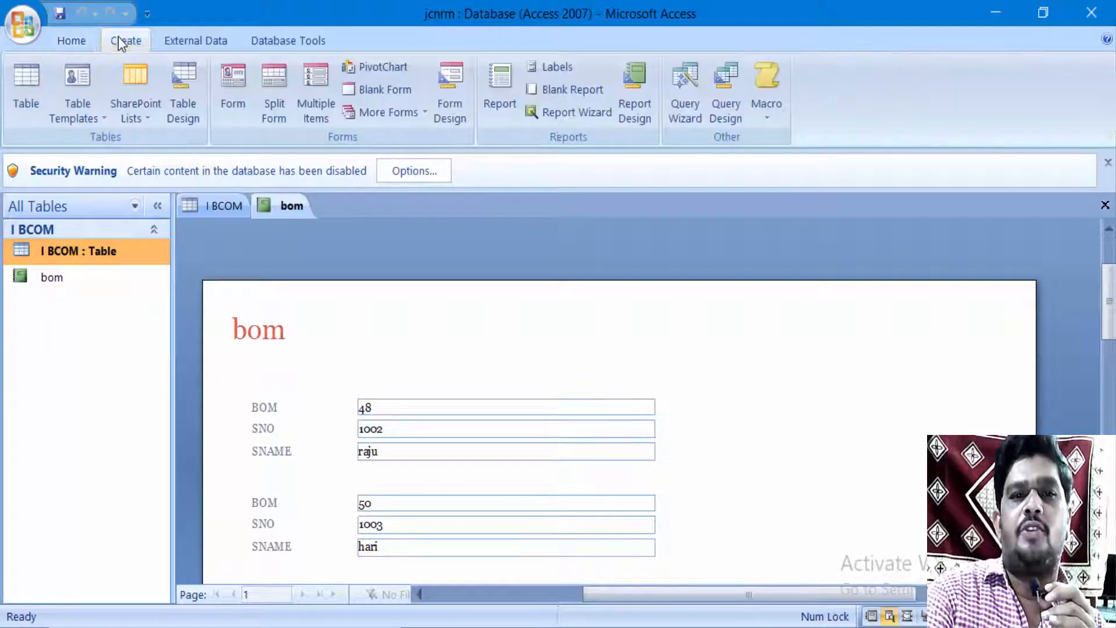
{"action": "left_click", "coordinate": [546, 117]}
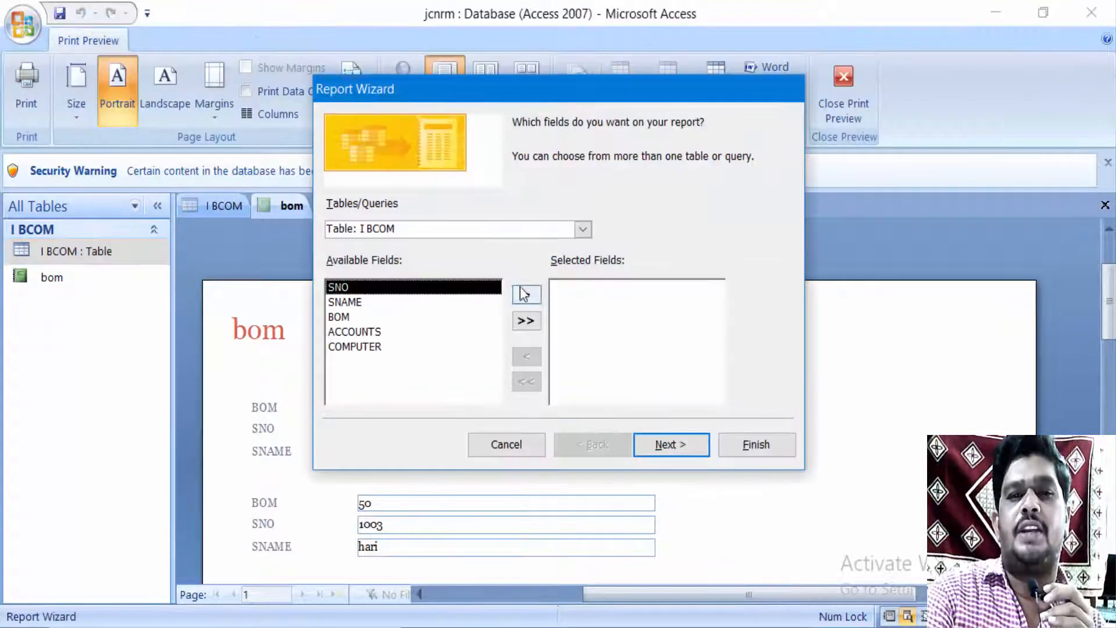
{"action": "left_click", "coordinate": [583, 237]}
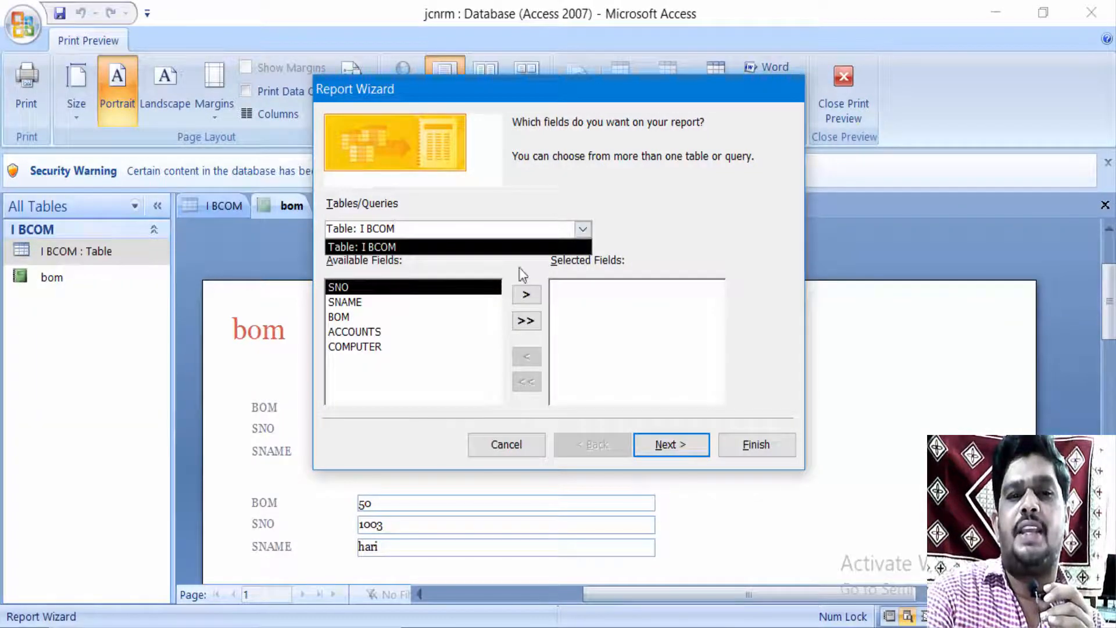
{"action": "left_click", "coordinate": [519, 247]}
{"action": "left_click", "coordinate": [533, 296]}
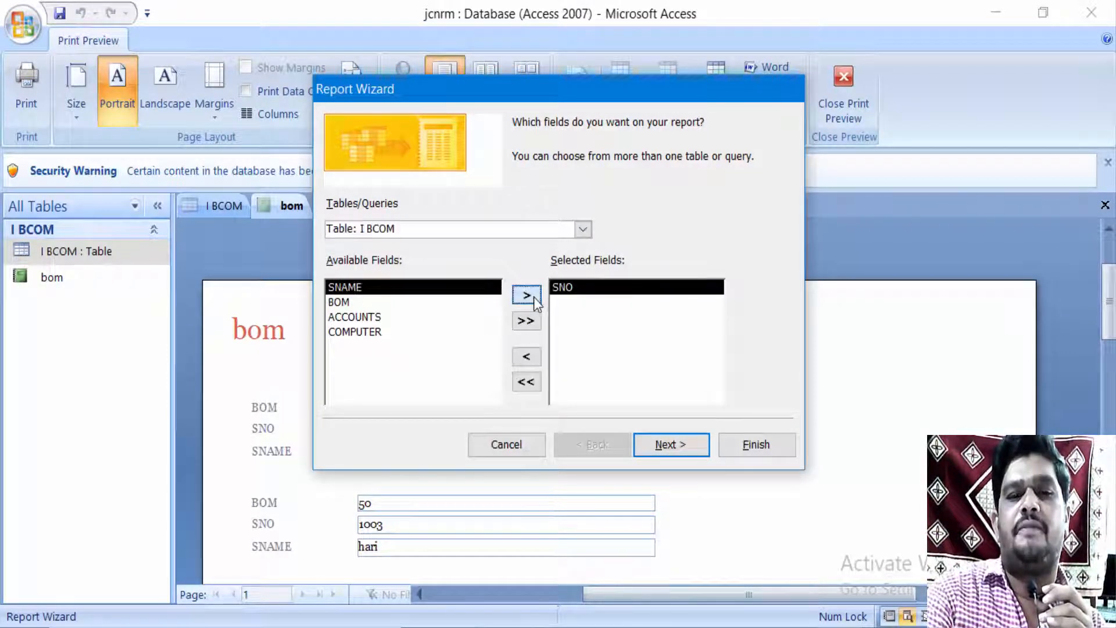
{"action": "left_click", "coordinate": [532, 297]}
{"action": "left_click", "coordinate": [401, 304]}
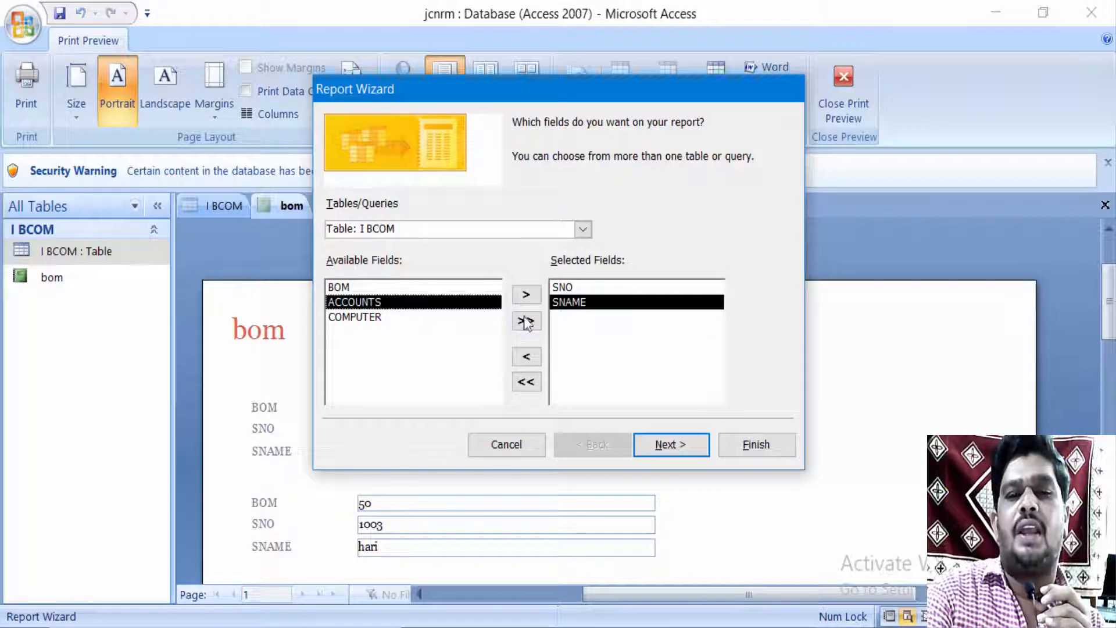
{"action": "left_click", "coordinate": [524, 298]}
{"action": "left_click", "coordinate": [684, 451]}
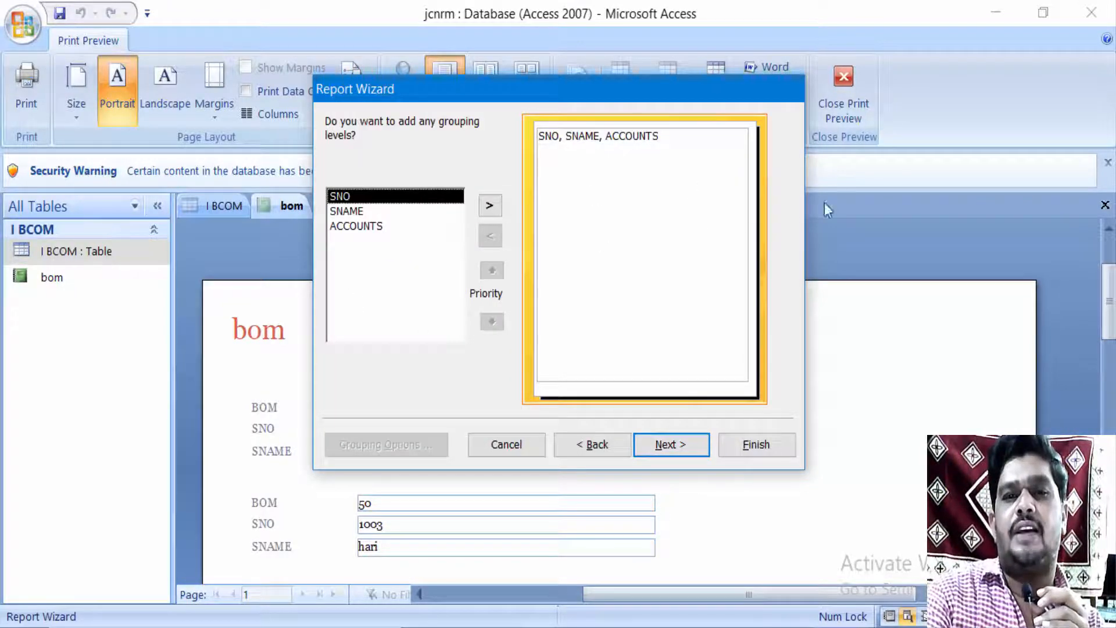
Skip the grouping levels, sort the records by ACCOUNTS in ascending order, and continue to the layout options
{"action": "left_click", "coordinate": [675, 452]}
{"action": "left_click", "coordinate": [688, 195]}
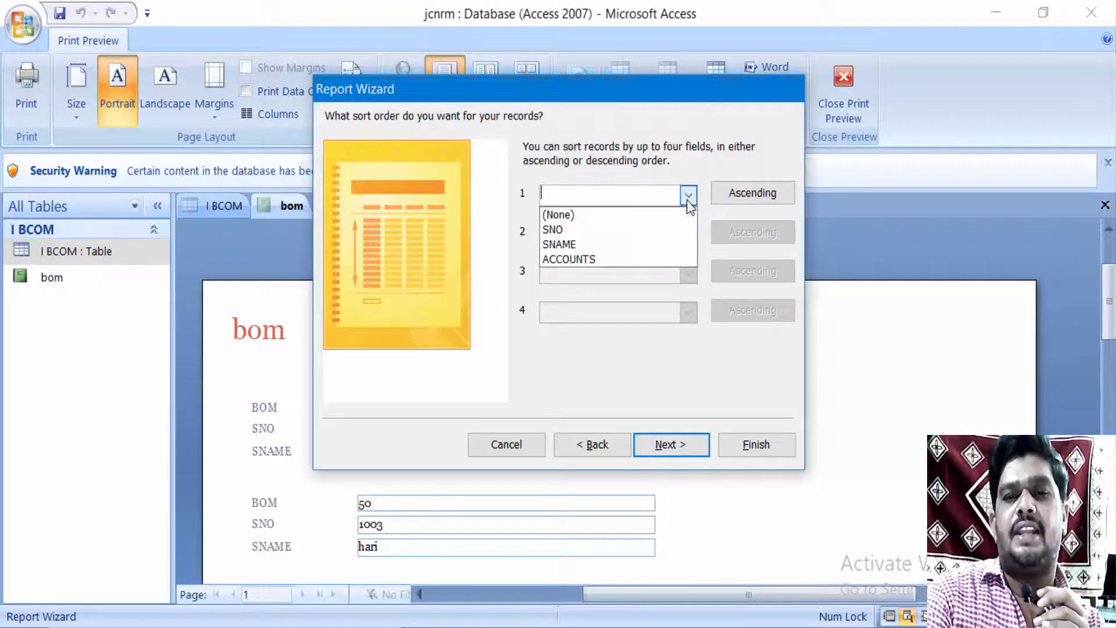
{"action": "left_click", "coordinate": [674, 256]}
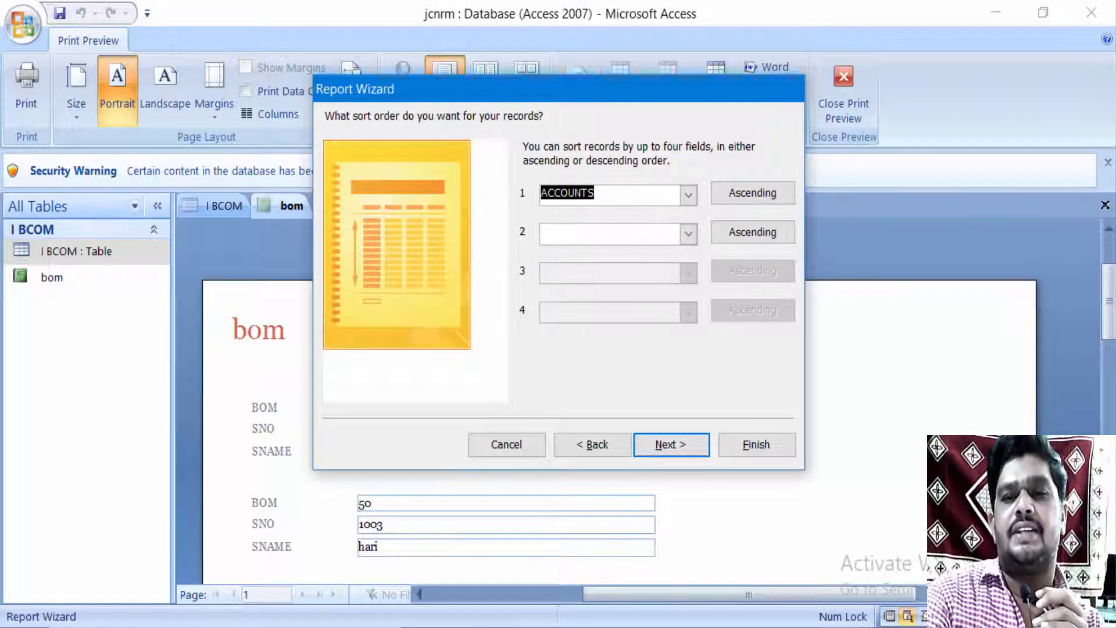
{"action": "left_click", "coordinate": [698, 458]}
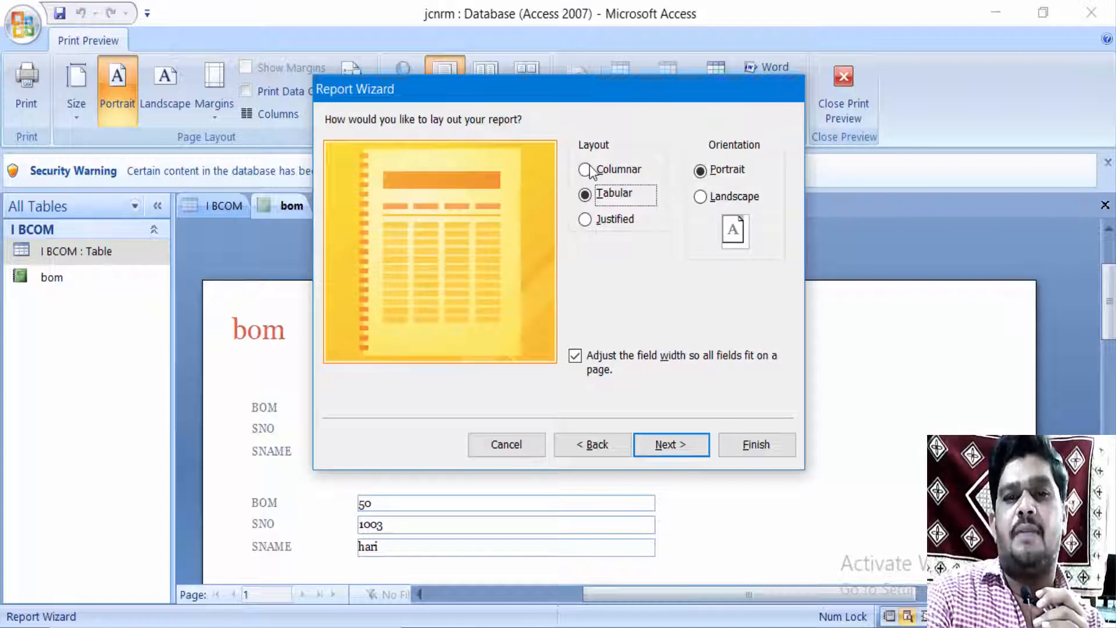
Try the available layouts, then lay out the new report as Tabular in Landscape orientation
{"action": "left_click", "coordinate": [586, 170]}
{"action": "left_click", "coordinate": [587, 195]}
{"action": "left_click", "coordinate": [588, 220]}
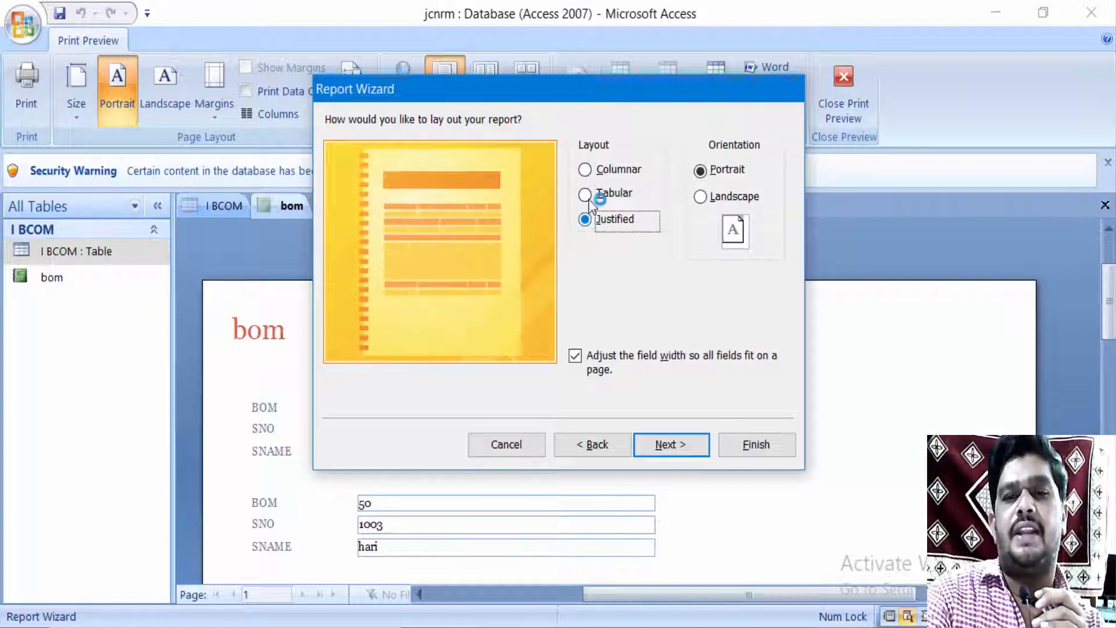
{"action": "left_click", "coordinate": [587, 196]}
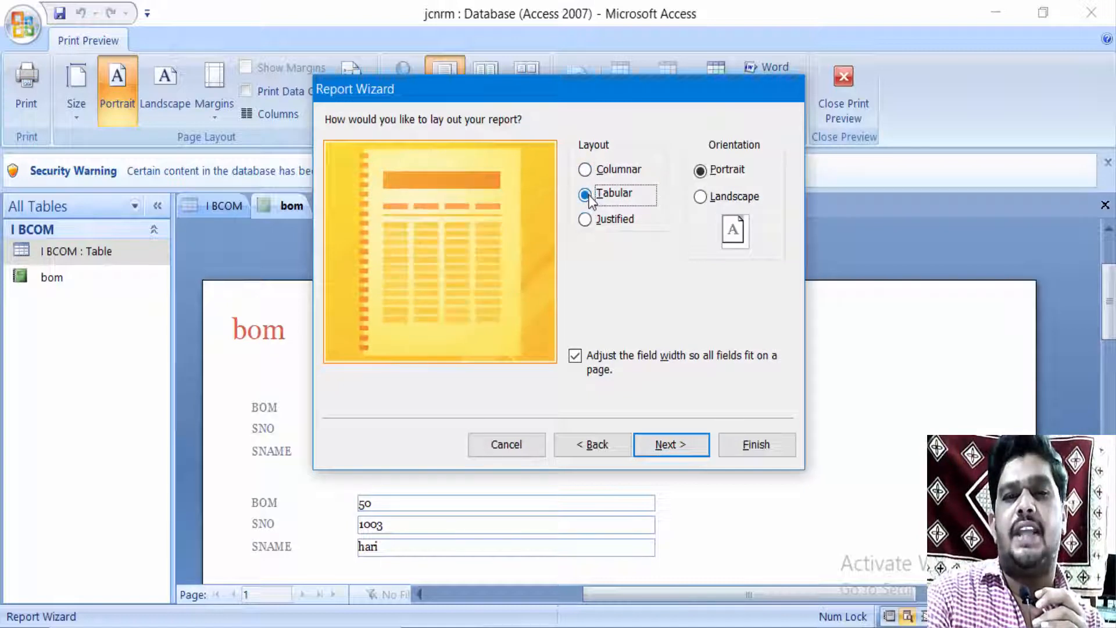
{"action": "left_click", "coordinate": [700, 197]}
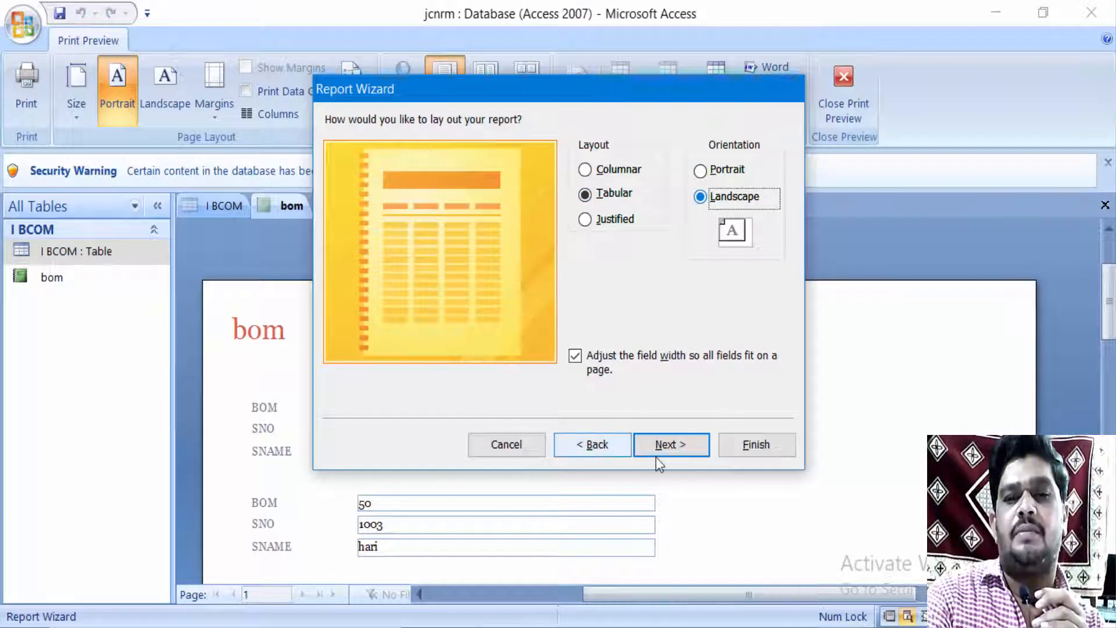
Choose the Metro style for the new report and continue to the report title
{"action": "left_click", "coordinate": [679, 447]}
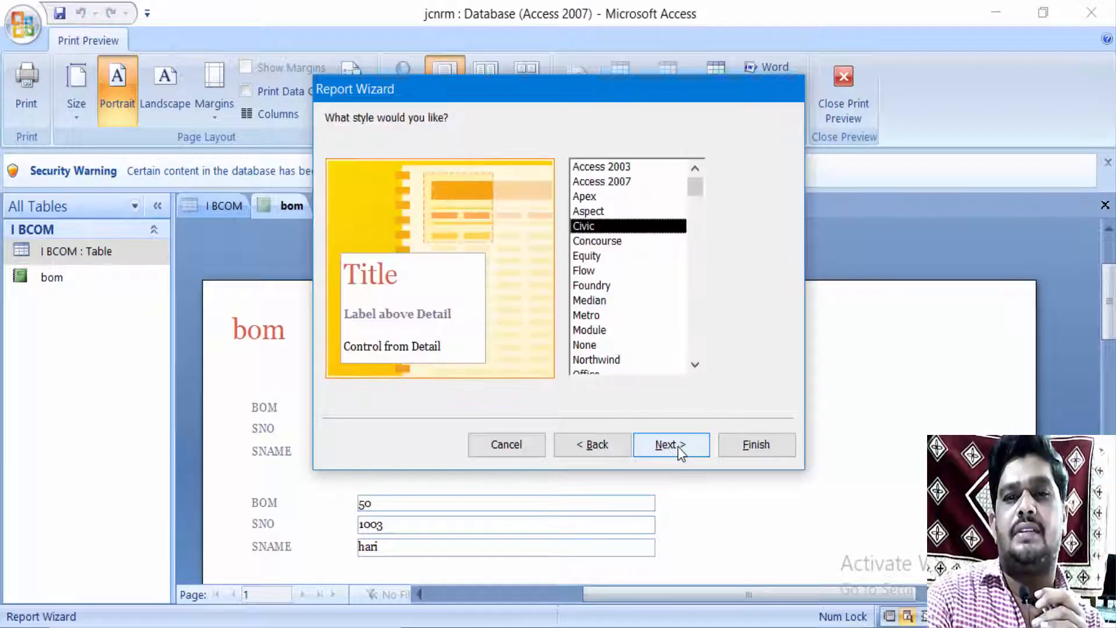
{"action": "left_click", "coordinate": [591, 317]}
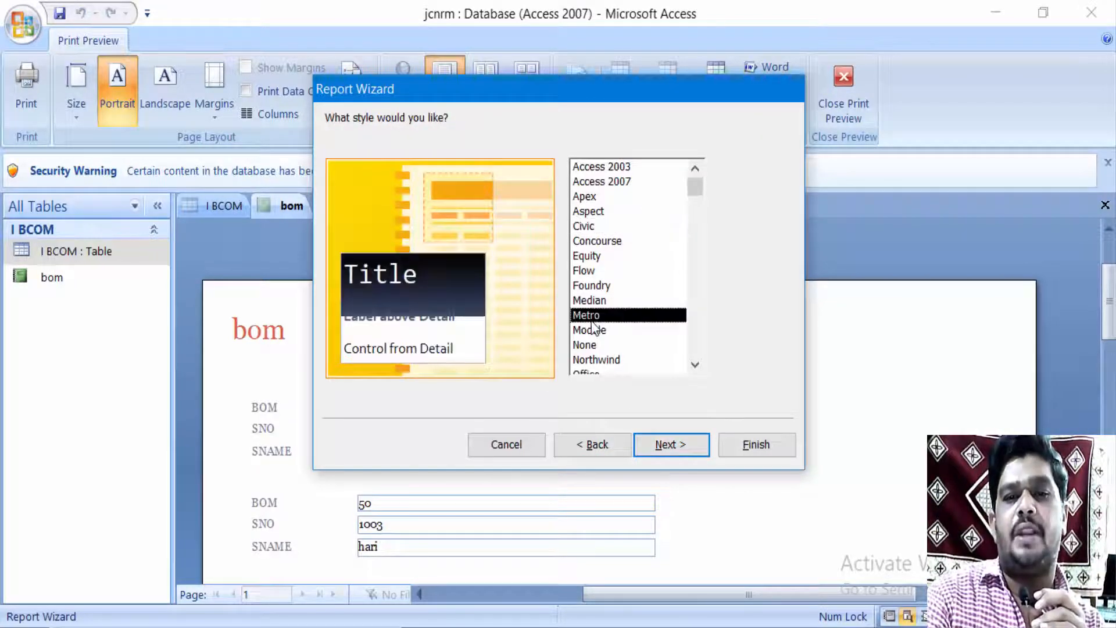
{"action": "left_click", "coordinate": [666, 445]}
Title the report accounts and finish the wizard with the option to preview the report
{"action": "left_click", "coordinate": [546, 149]}
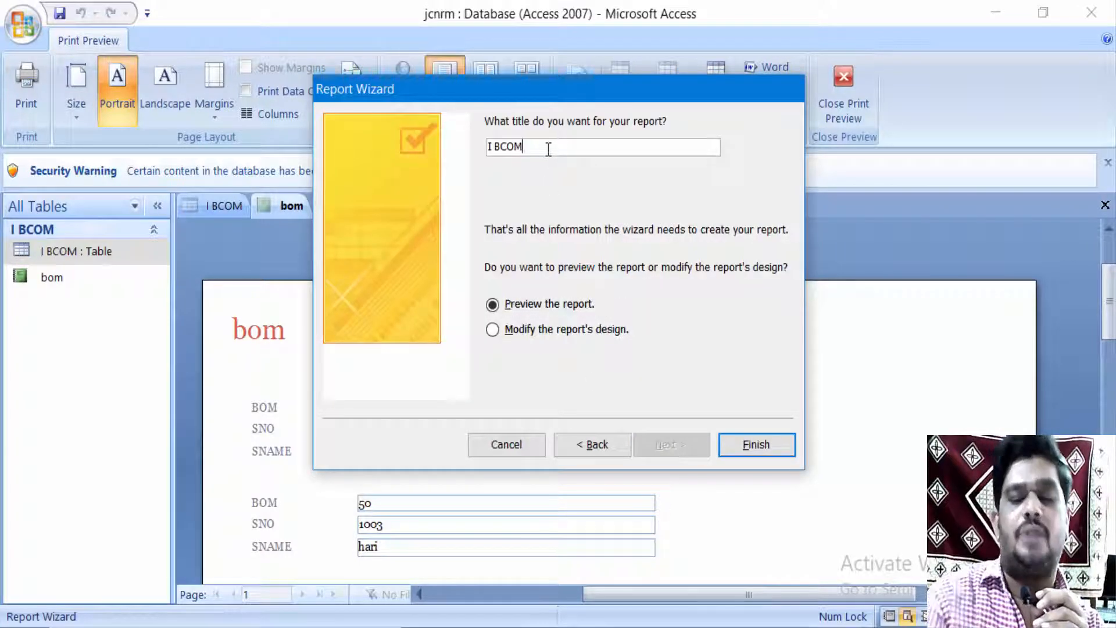
{"action": "key", "text": "BackSpace"}
{"action": "key", "text": "BackSpace"}
{"action": "key", "text": "BackSpace"}
{"action": "key", "text": "BackSpace"}
{"action": "key", "text": "BackSpace"}
{"action": "key", "text": "BackSpace"}
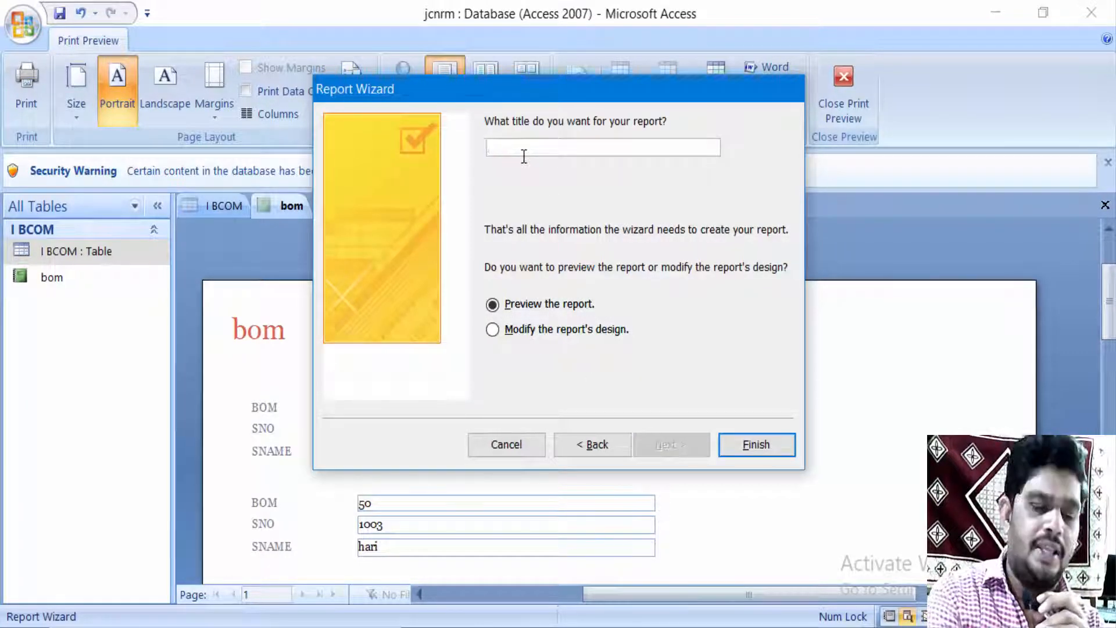
{"action": "type", "text": "accoun"}
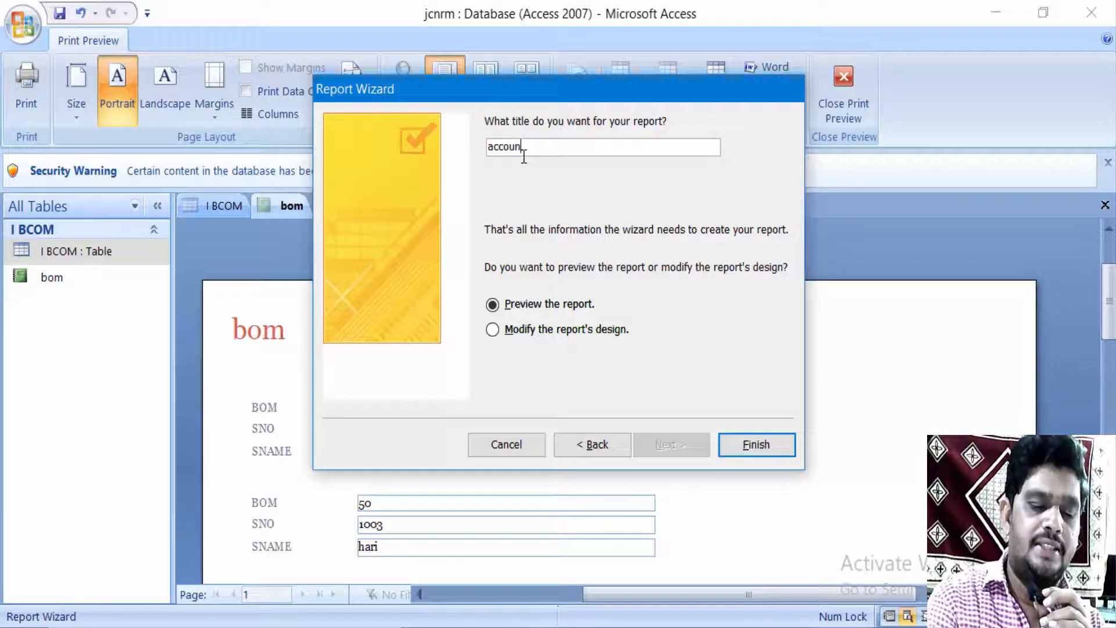
{"action": "type", "text": "ts"}
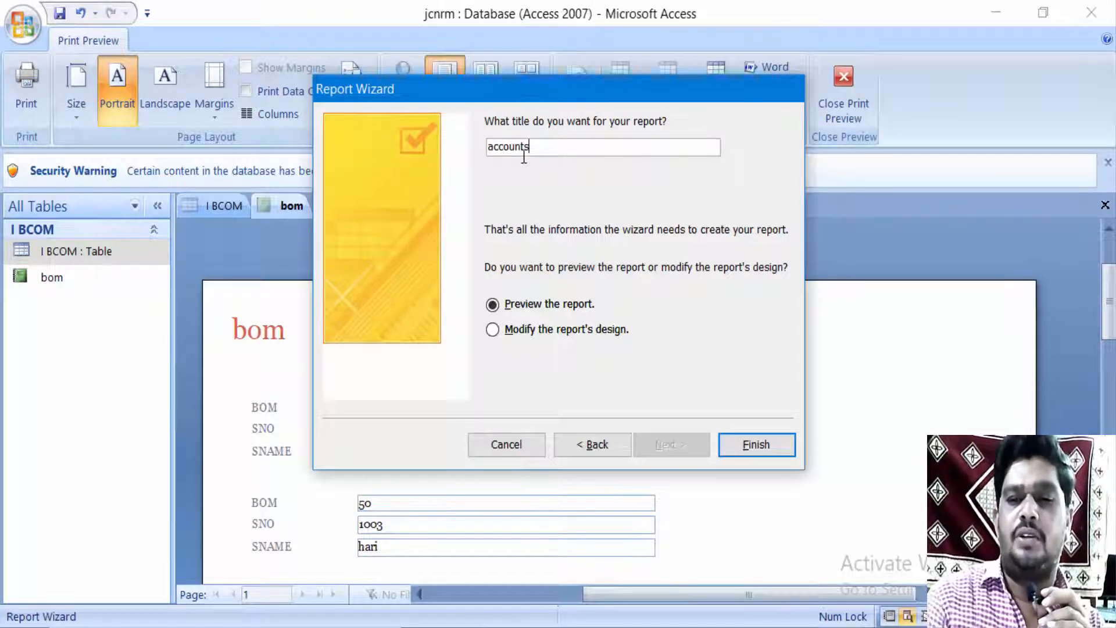
{"action": "left_click", "coordinate": [872, 626]}
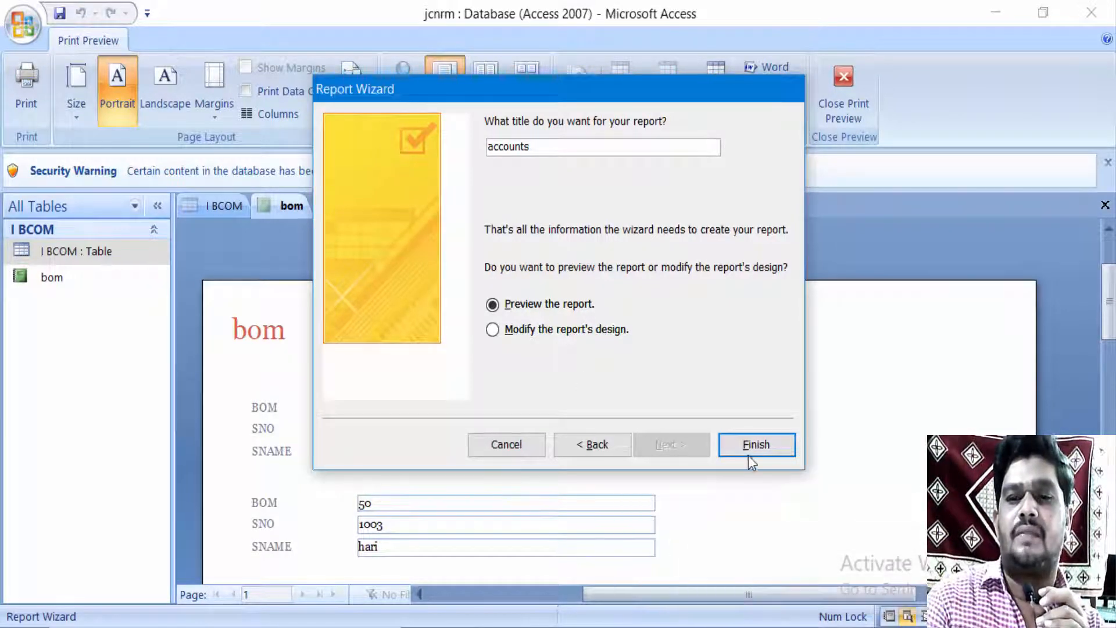
{"action": "left_click", "coordinate": [754, 450]}
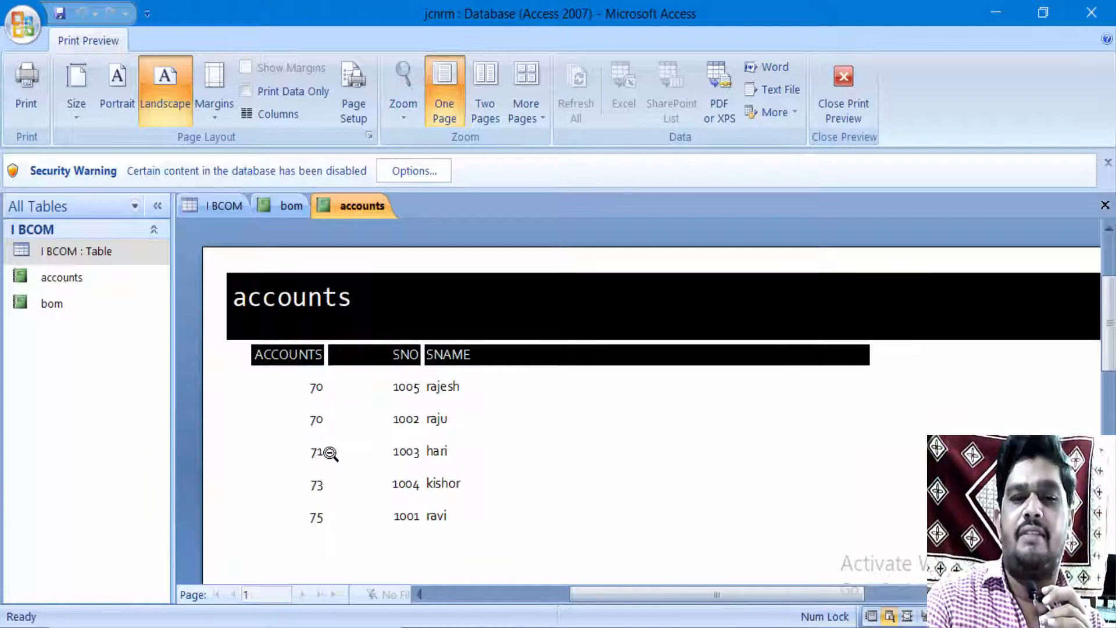
Examine the accounts report preview, checking the full landscape page and the tabular records sorted by ACCOUNTS
{"action": "left_click", "coordinate": [354, 454]}
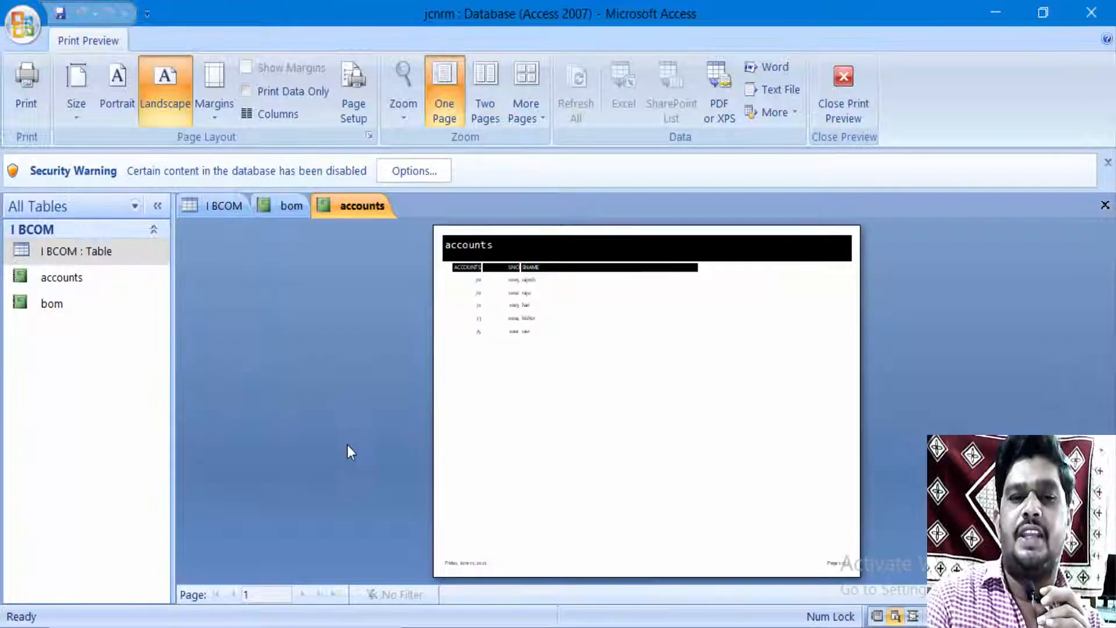
{"action": "left_click", "coordinate": [483, 431]}
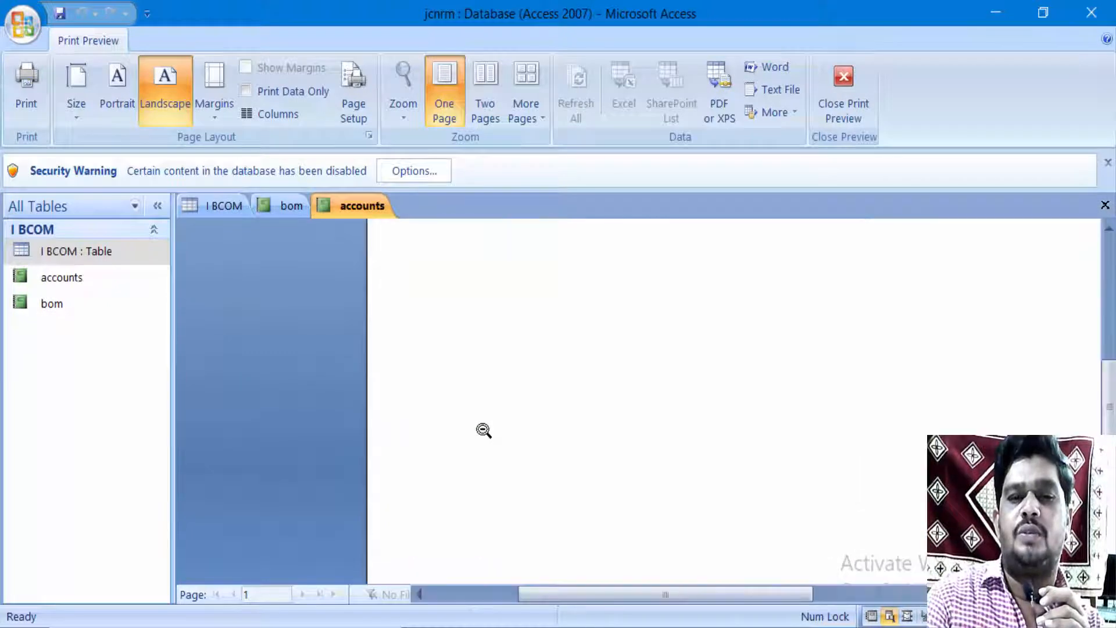
{"action": "left_click", "coordinate": [484, 431]}
{"action": "left_click", "coordinate": [483, 430]}
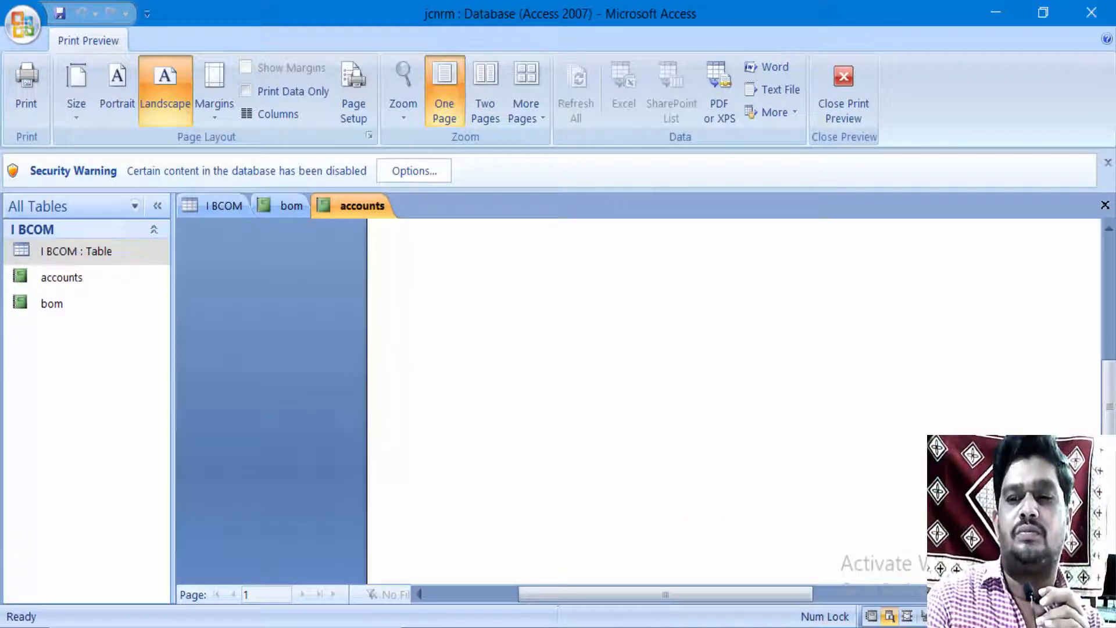
{"action": "left_click", "coordinate": [1092, 594]}
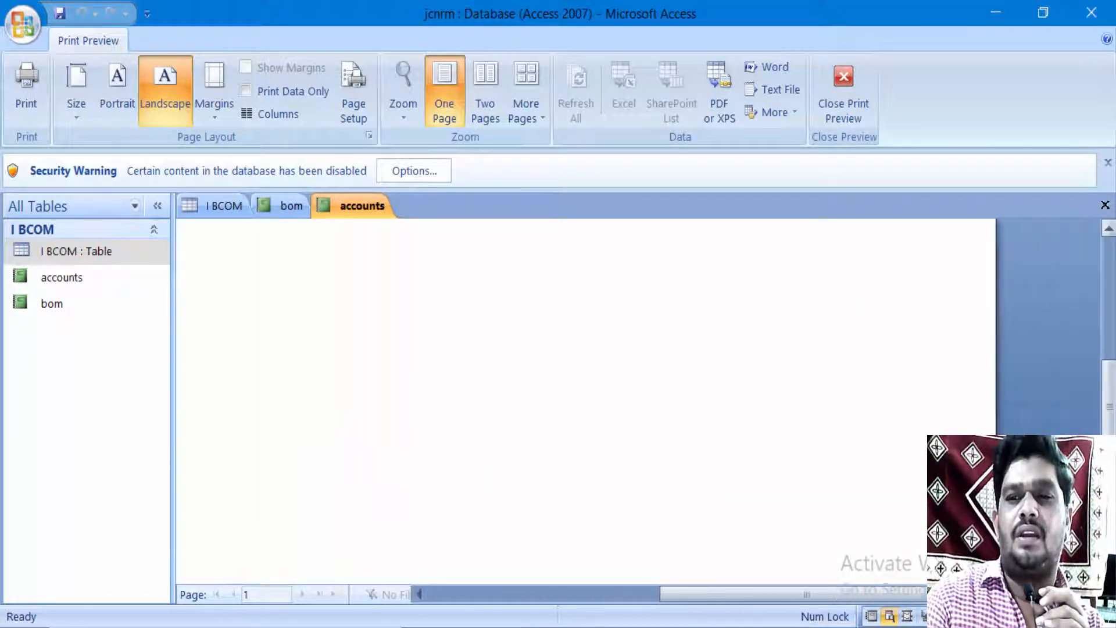
{"action": "left_click_drag", "start_coordinate": [1105, 446], "coordinate": [1104, 399]}
{"action": "left_click_drag", "start_coordinate": [872, 596], "coordinate": [741, 615]}
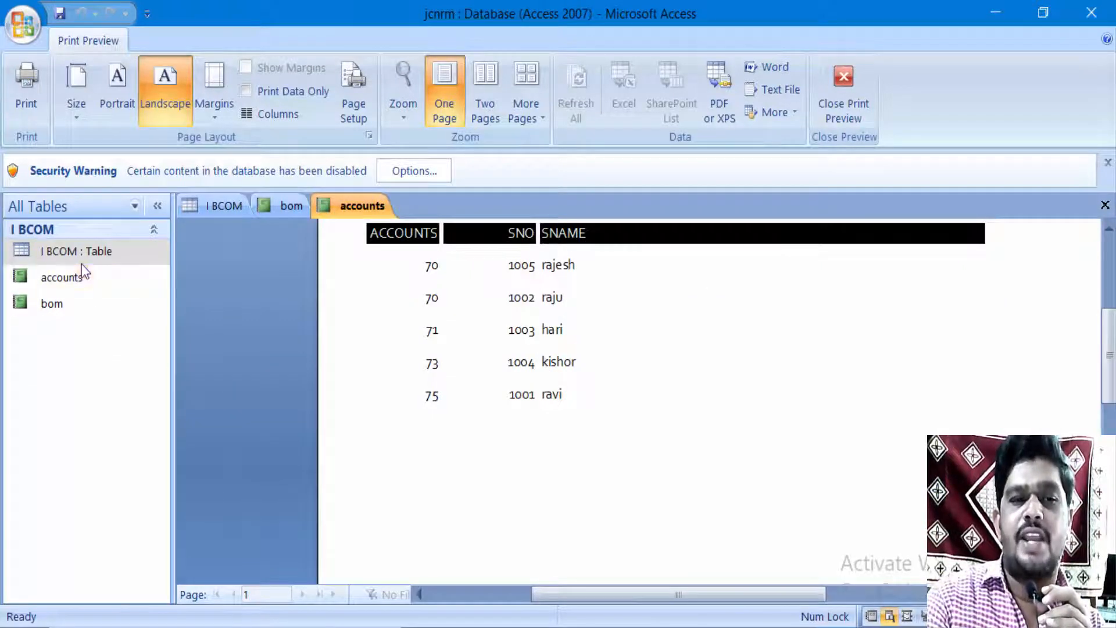
View the saved bom and accounts reports in turn, and check the report instructions in the MICROSOFT ACCESS Word document
{"action": "left_click", "coordinate": [80, 285]}
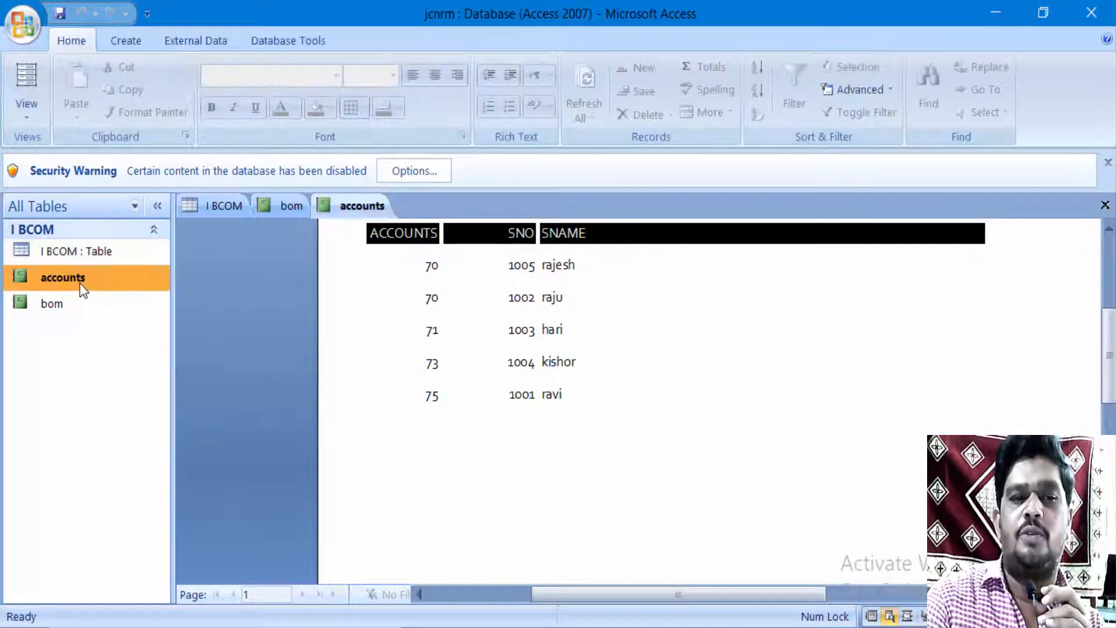
{"action": "left_click", "coordinate": [68, 297]}
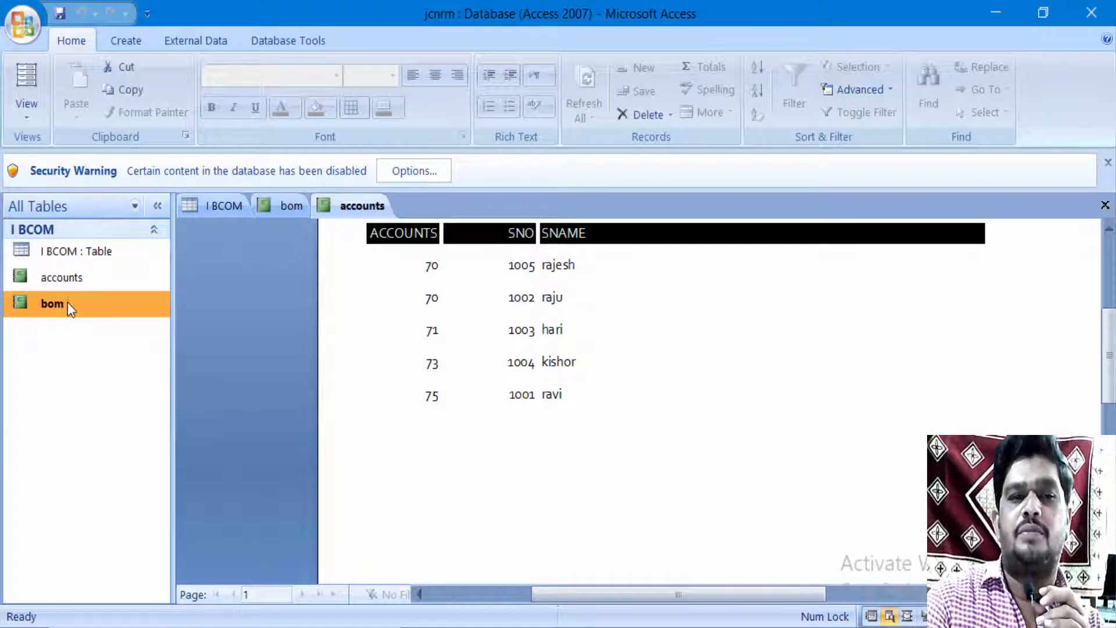
{"action": "double_click", "coordinate": [19, 306]}
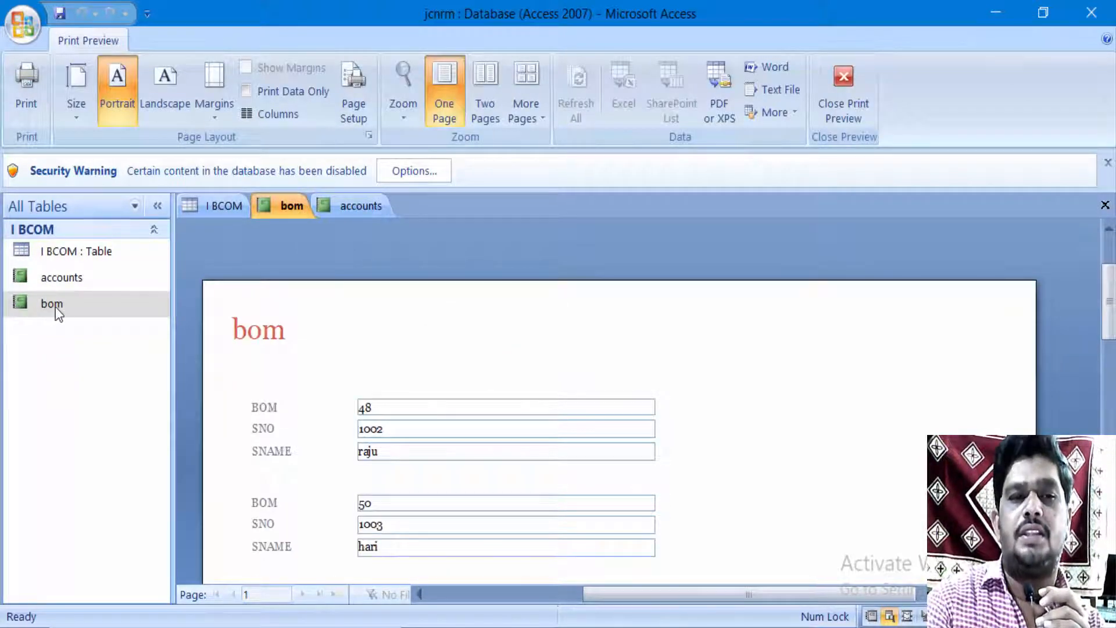
{"action": "double_click", "coordinate": [60, 277]}
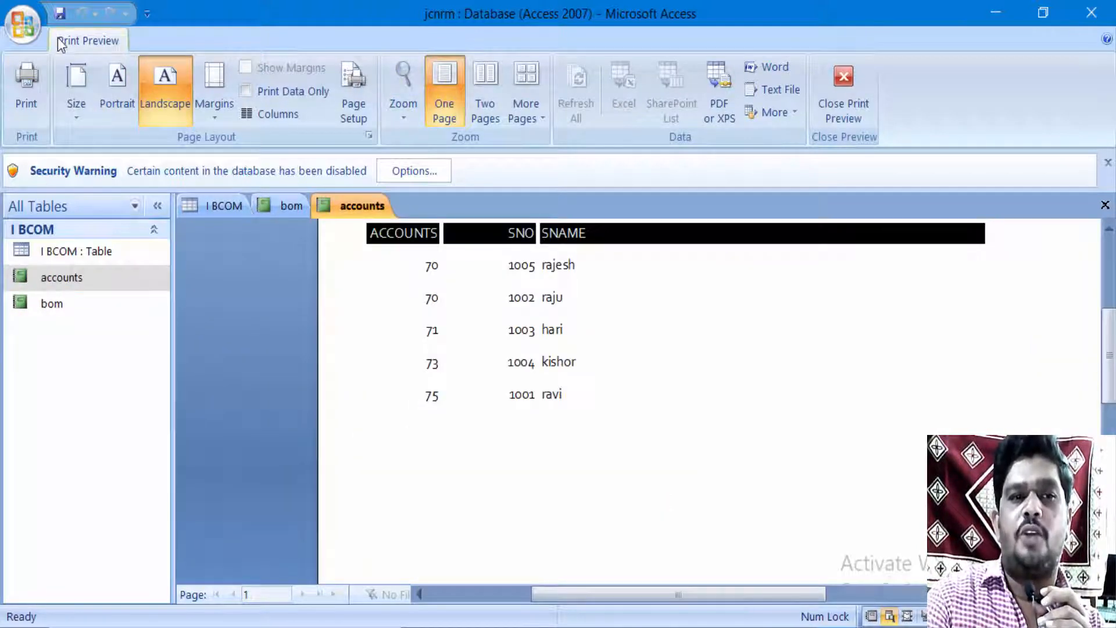
{"action": "key", "text": "alt+Tab"}
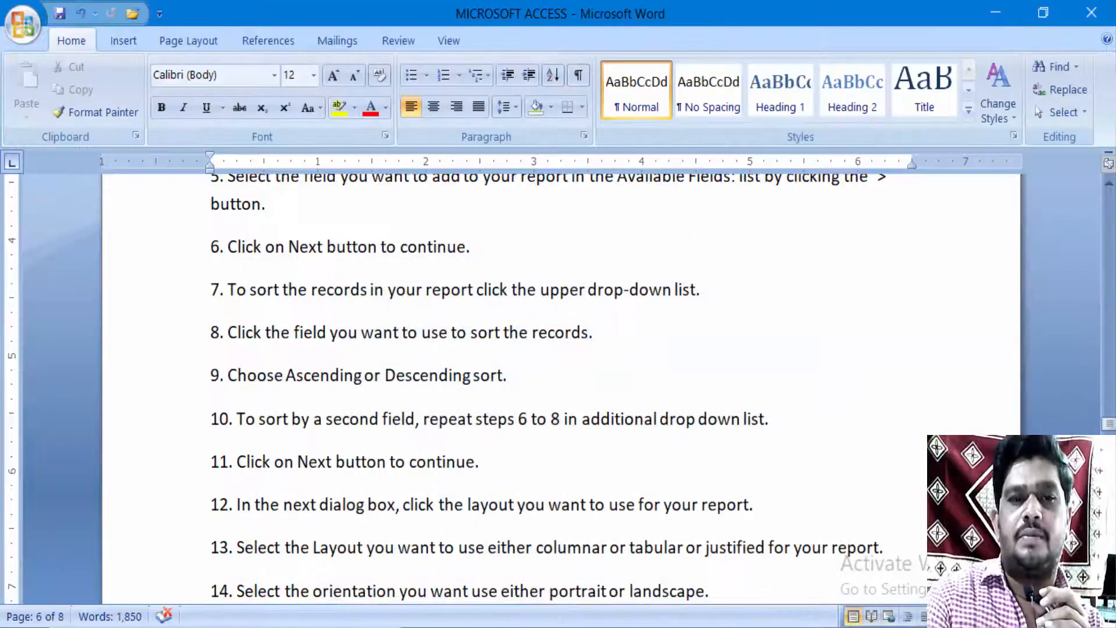
{"action": "key", "text": "alt+Tab"}
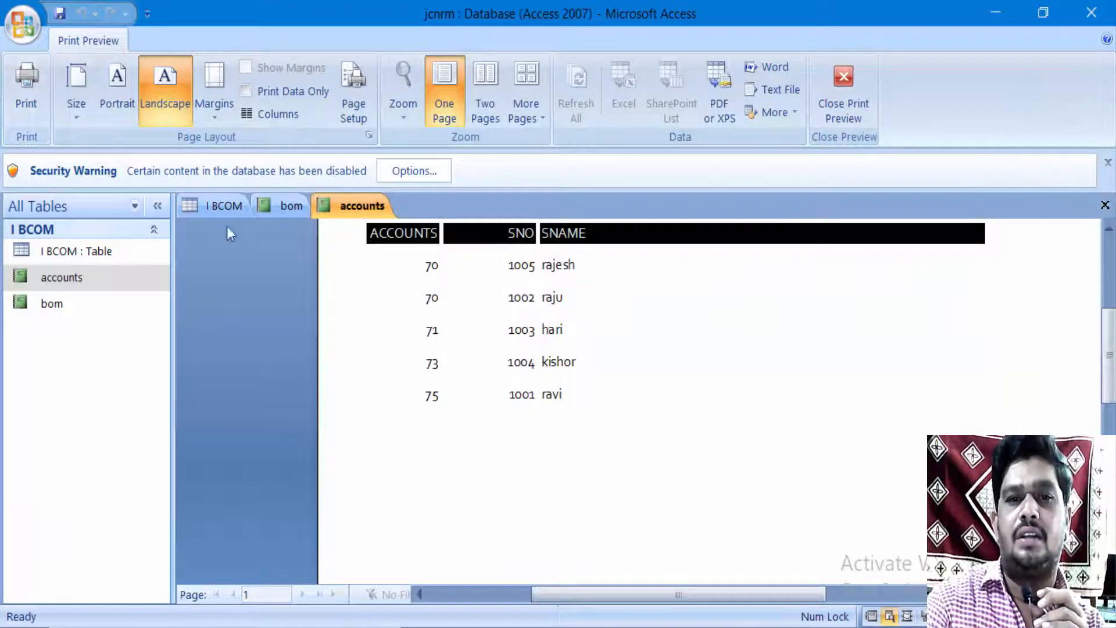
Dismiss the security warning and start another Report Wizard report based on the I BCOM table
{"action": "left_click", "coordinate": [1108, 163]}
{"action": "left_click", "coordinate": [26, 214]}
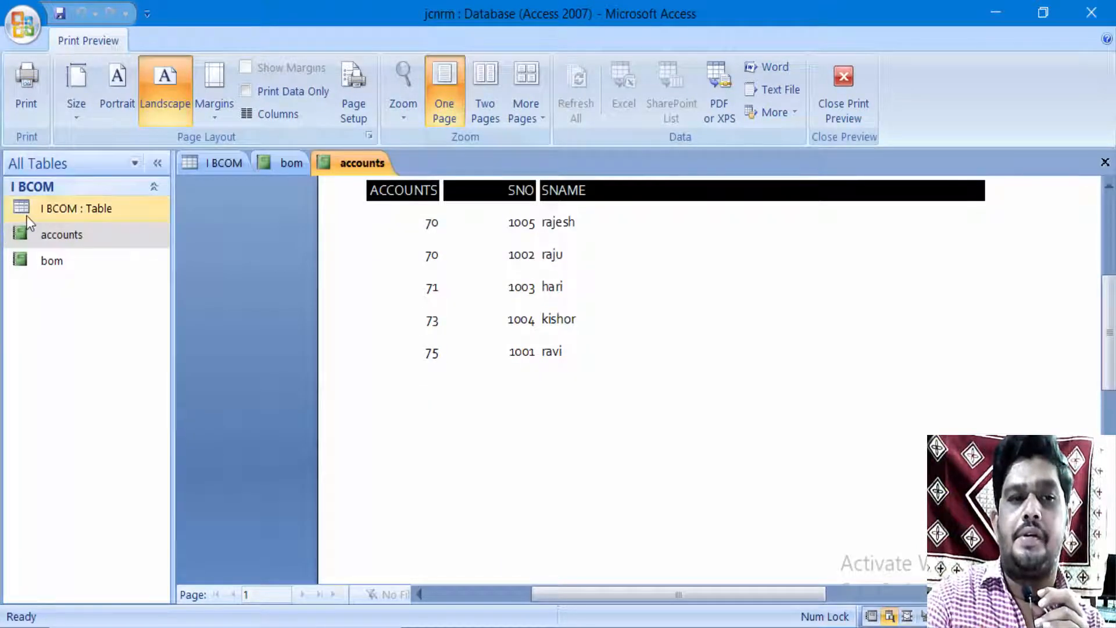
{"action": "left_click", "coordinate": [124, 47]}
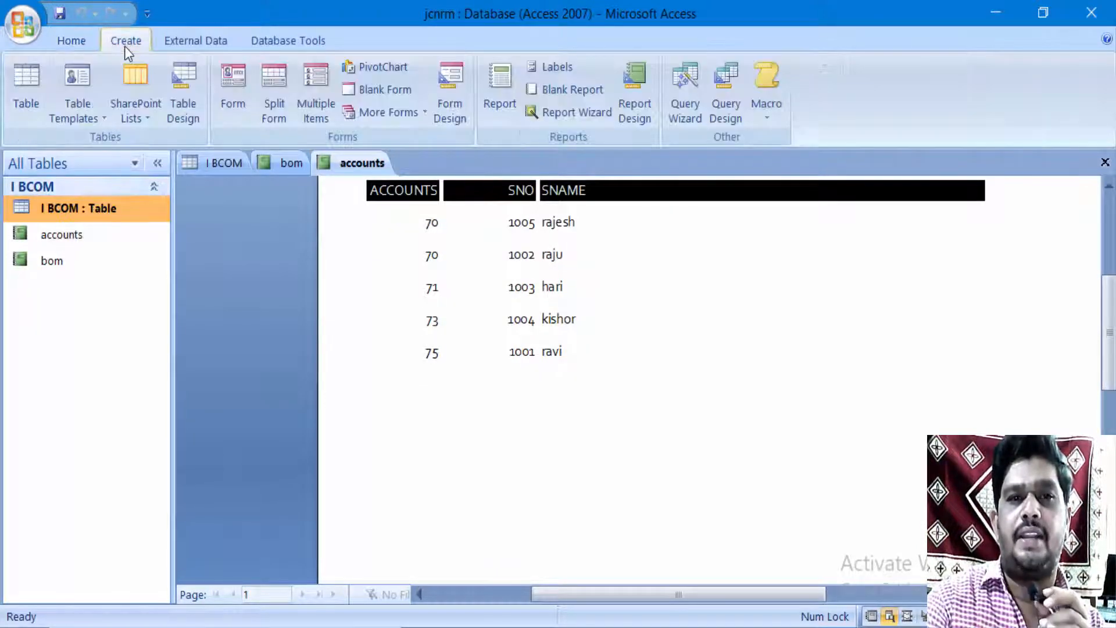
{"action": "left_click", "coordinate": [556, 111]}
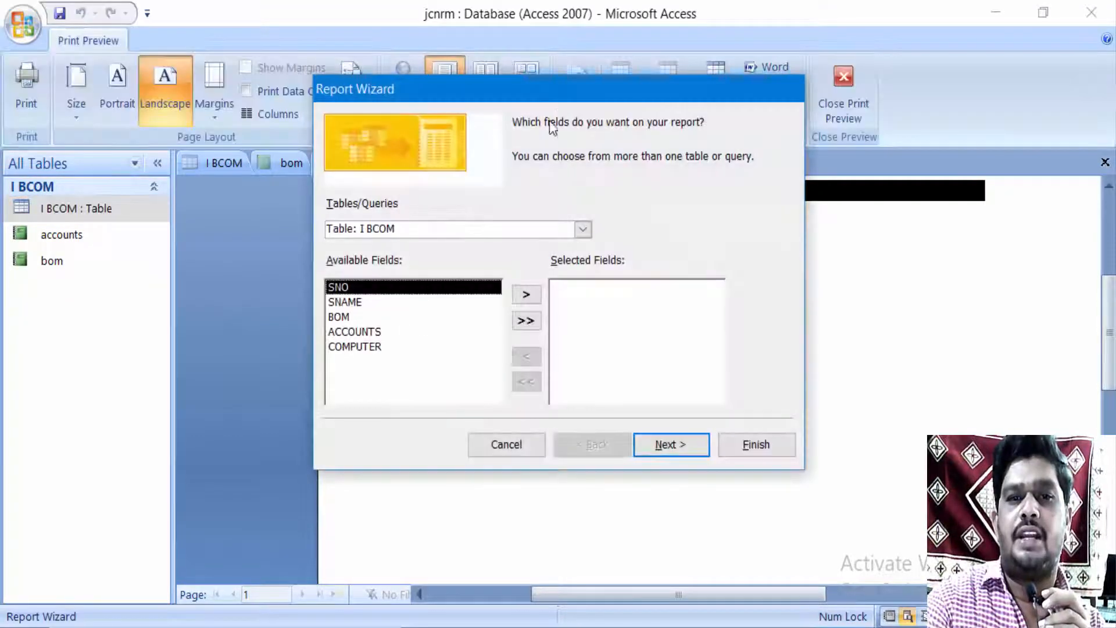
{"action": "left_click", "coordinate": [585, 230]}
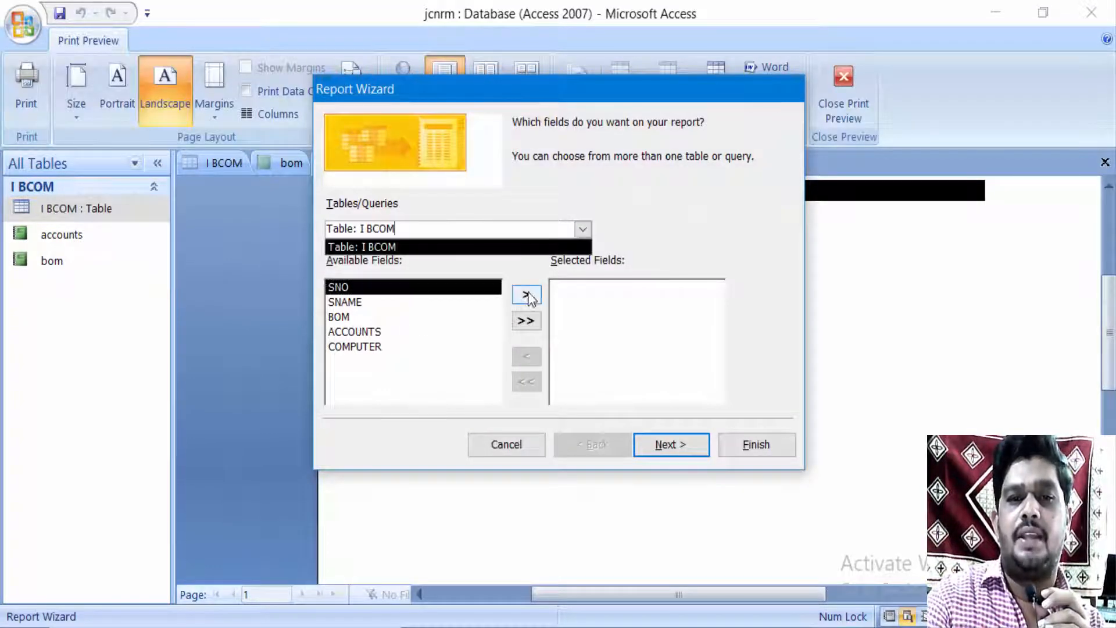
{"action": "left_click", "coordinate": [581, 247]}
Add the fields SNO, SNAME, BOM and COMPUTER to the report and continue to the grouping levels
{"action": "left_click", "coordinate": [529, 296]}
{"action": "left_click", "coordinate": [529, 295]}
{"action": "left_click", "coordinate": [529, 295]}
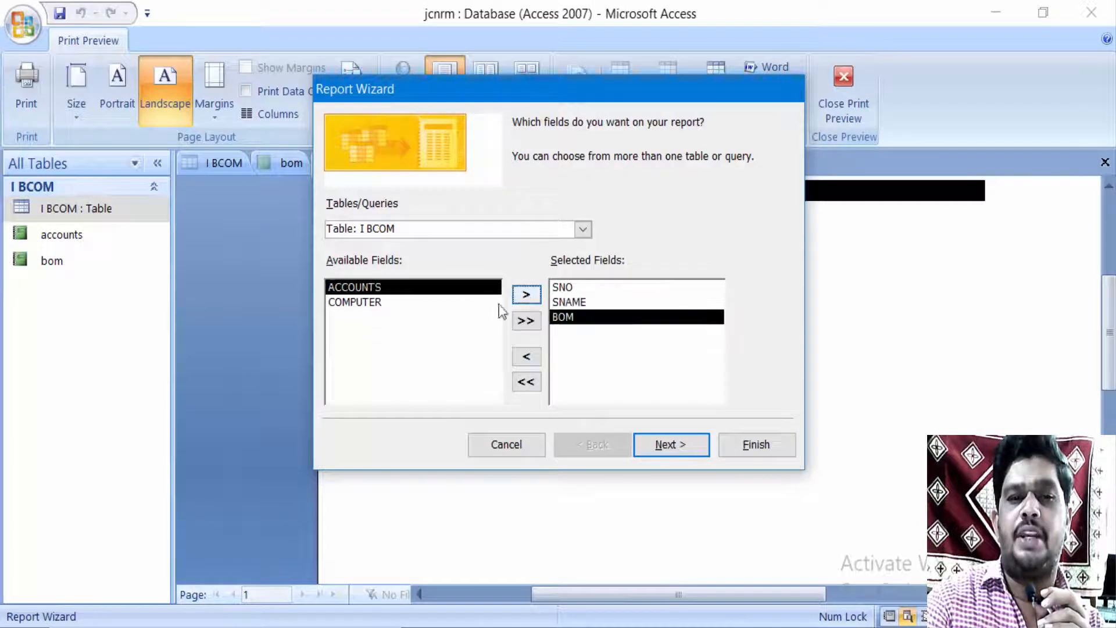
{"action": "left_click", "coordinate": [383, 306]}
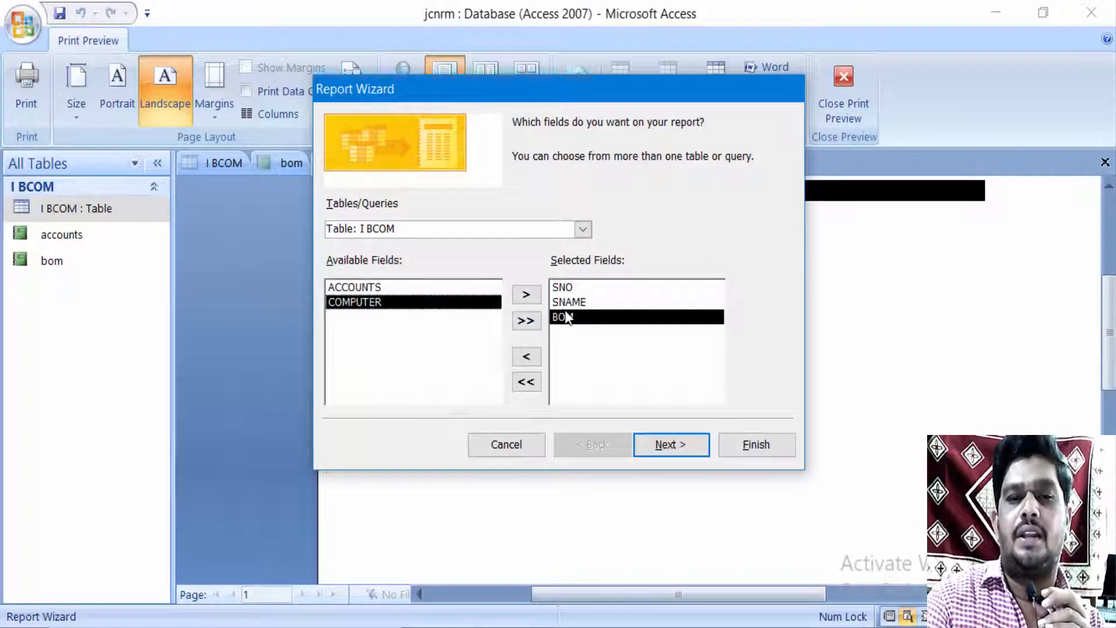
{"action": "left_click", "coordinate": [535, 299]}
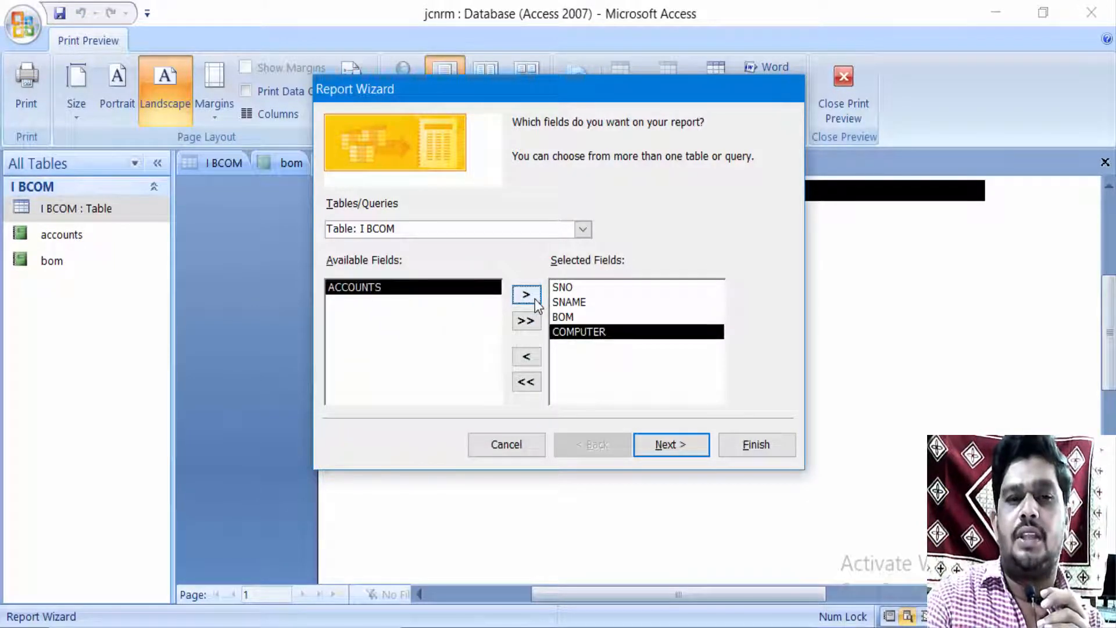
{"action": "left_click", "coordinate": [651, 444]}
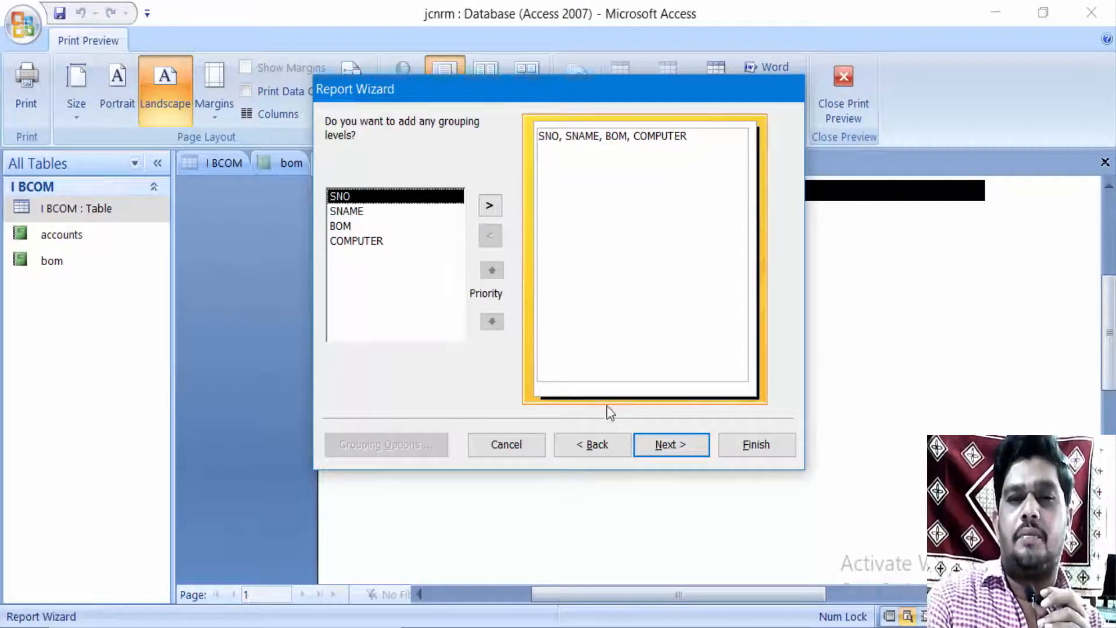
Return to the field selection and remove the BOM field from the report
{"action": "left_click", "coordinate": [389, 227]}
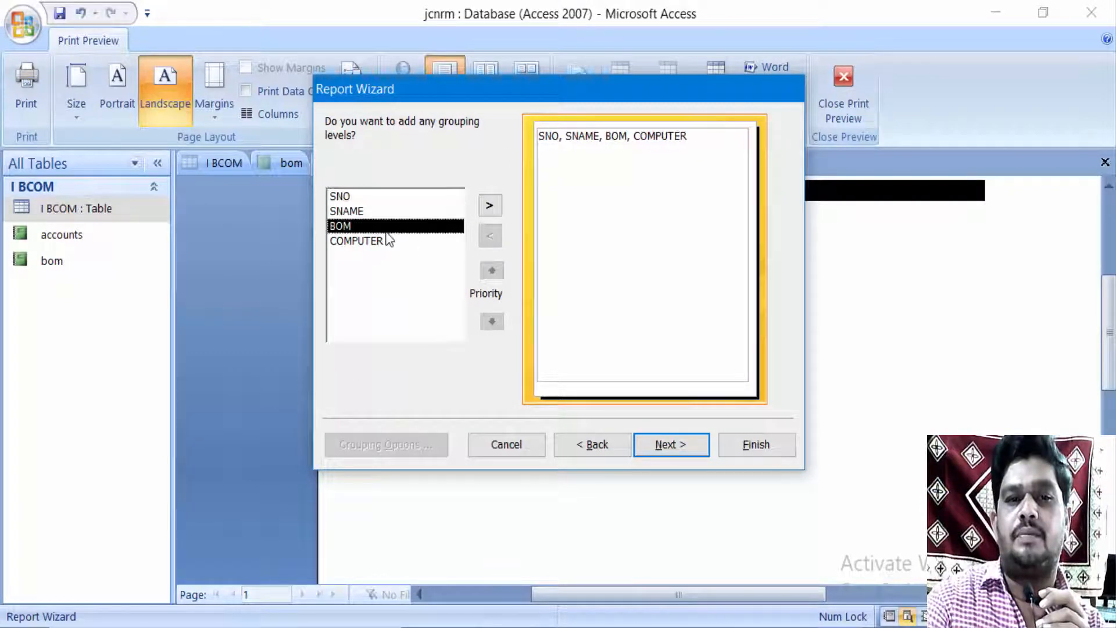
{"action": "left_click", "coordinate": [570, 451]}
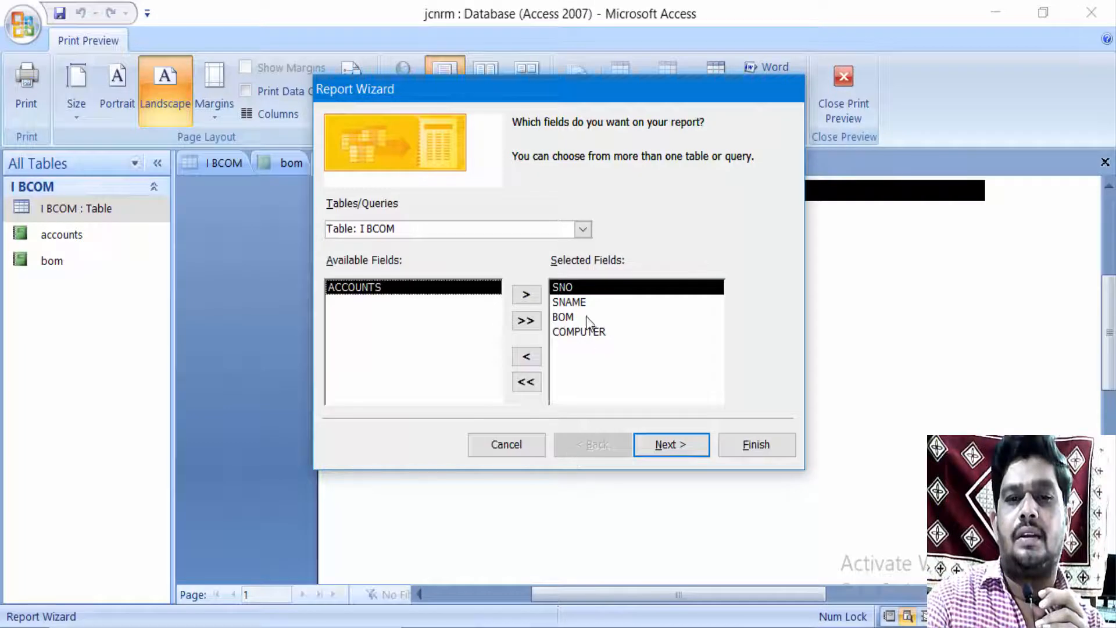
{"action": "left_click", "coordinate": [569, 316]}
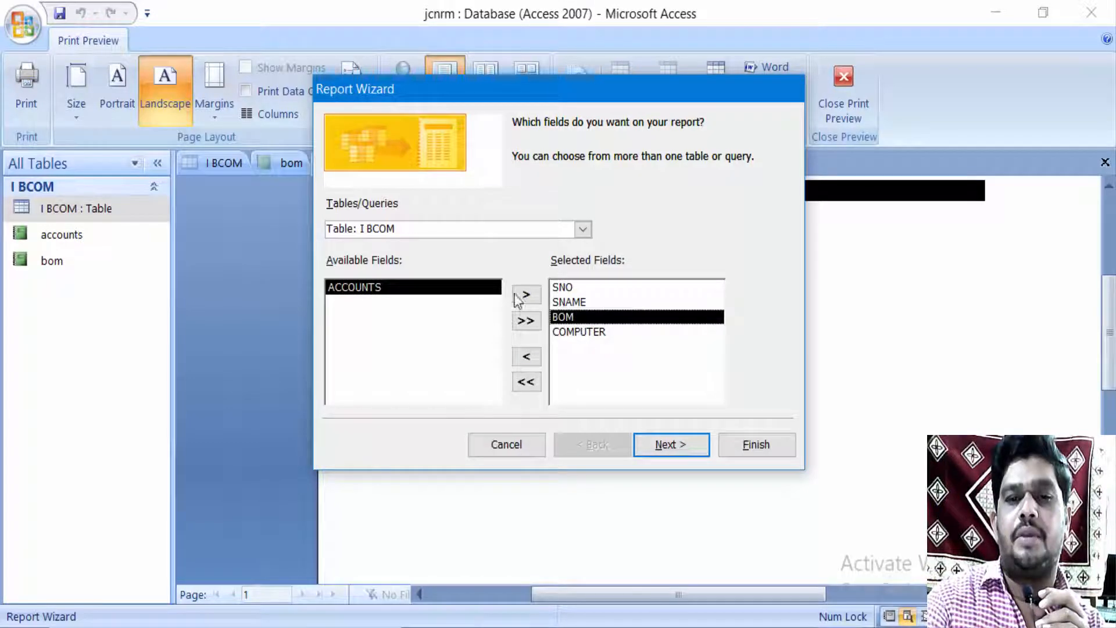
{"action": "left_click", "coordinate": [527, 356]}
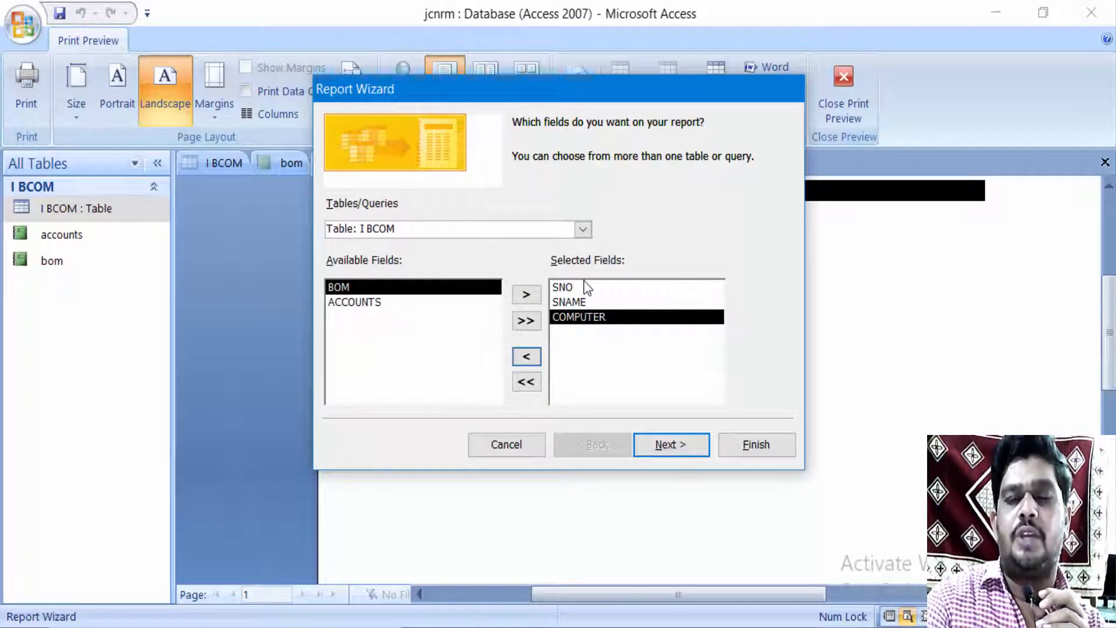
Skip the grouping levels and sort the report's records by COMPUTER in descending order
{"action": "left_click", "coordinate": [679, 451]}
{"action": "left_click", "coordinate": [678, 445]}
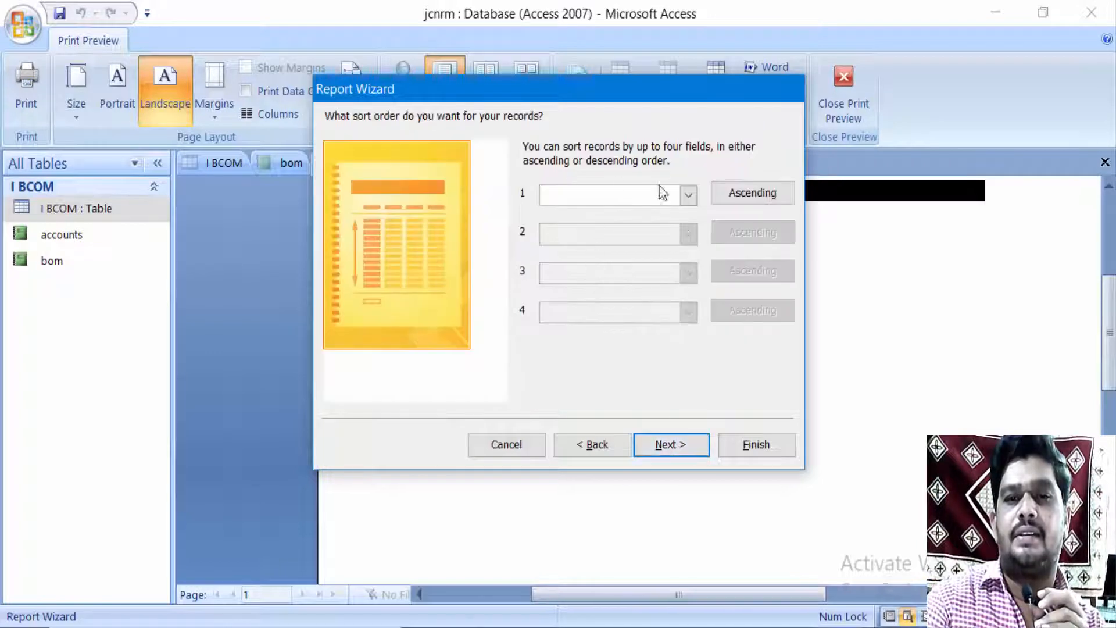
{"action": "left_click", "coordinate": [688, 195]}
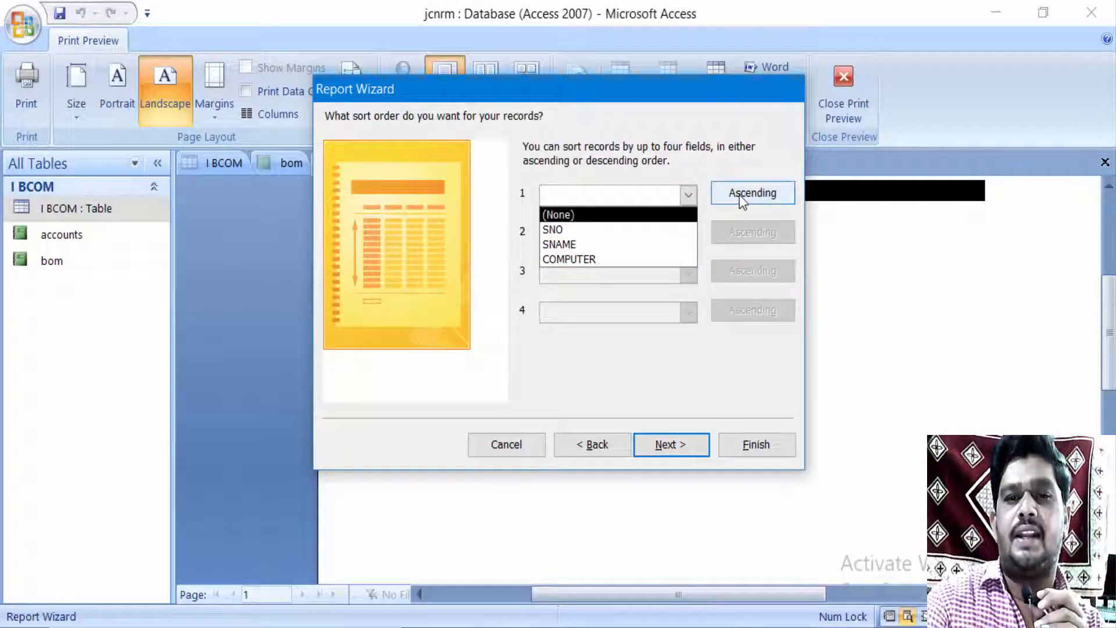
{"action": "left_click", "coordinate": [741, 198]}
{"action": "left_click", "coordinate": [688, 195]}
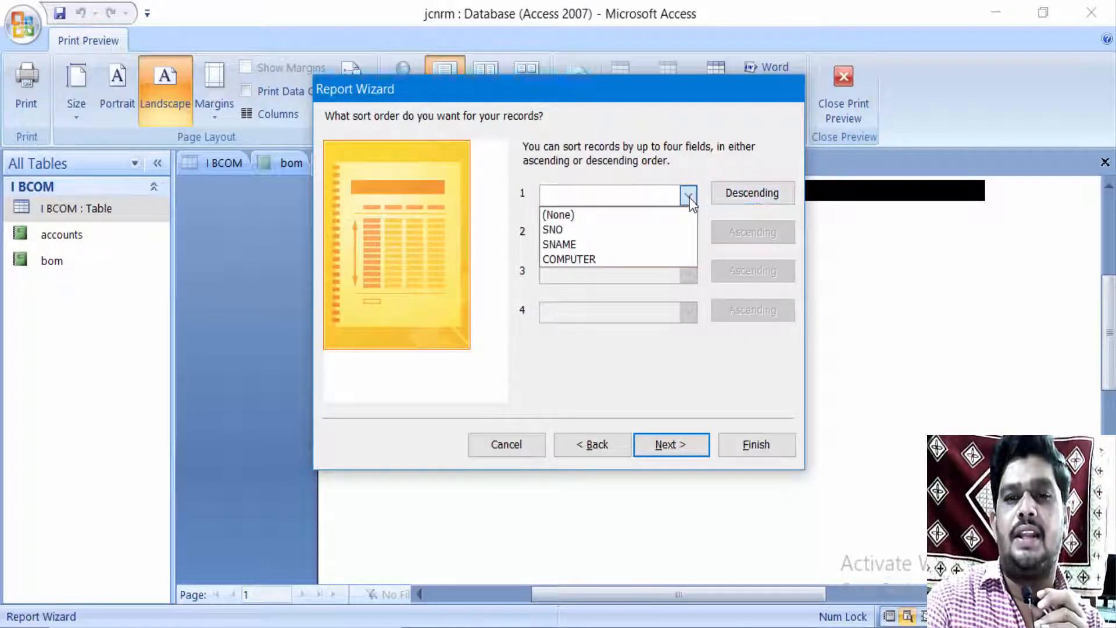
{"action": "left_click", "coordinate": [667, 261]}
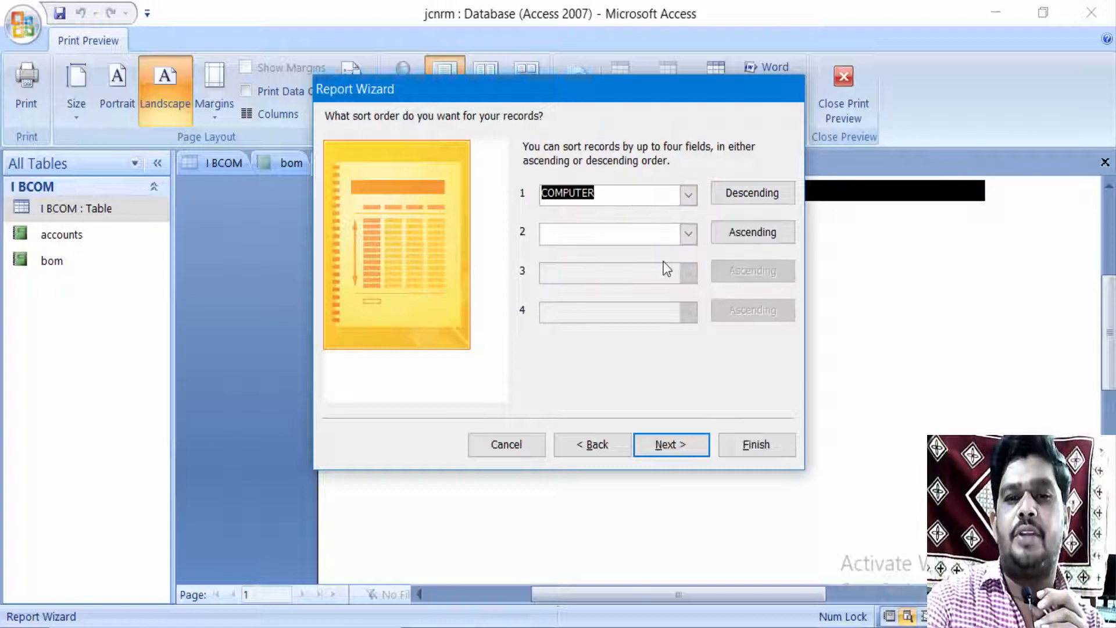
Lay out the report as Justified in Landscape orientation and continue to the style choice
{"action": "left_click", "coordinate": [683, 441]}
{"action": "left_click", "coordinate": [585, 169]}
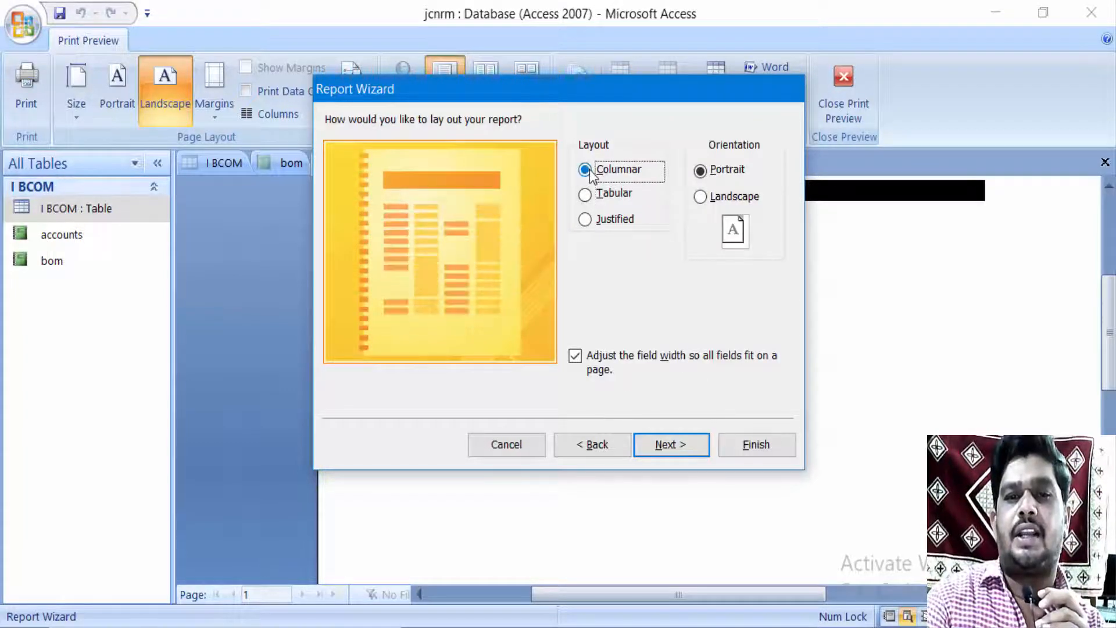
{"action": "left_click", "coordinate": [586, 220]}
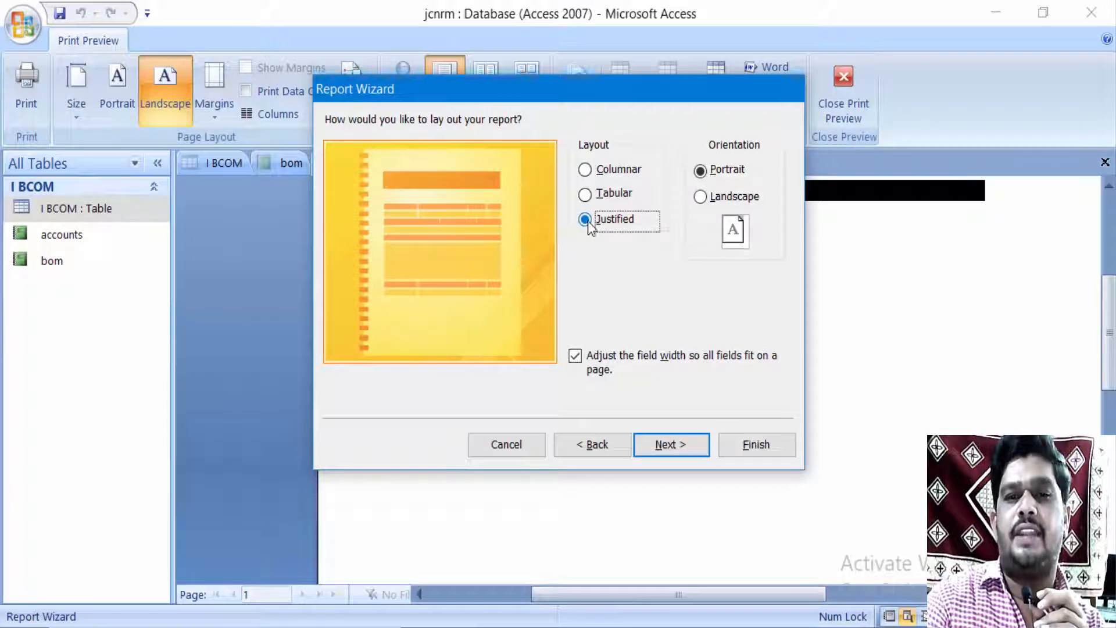
{"action": "left_click", "coordinate": [700, 197]}
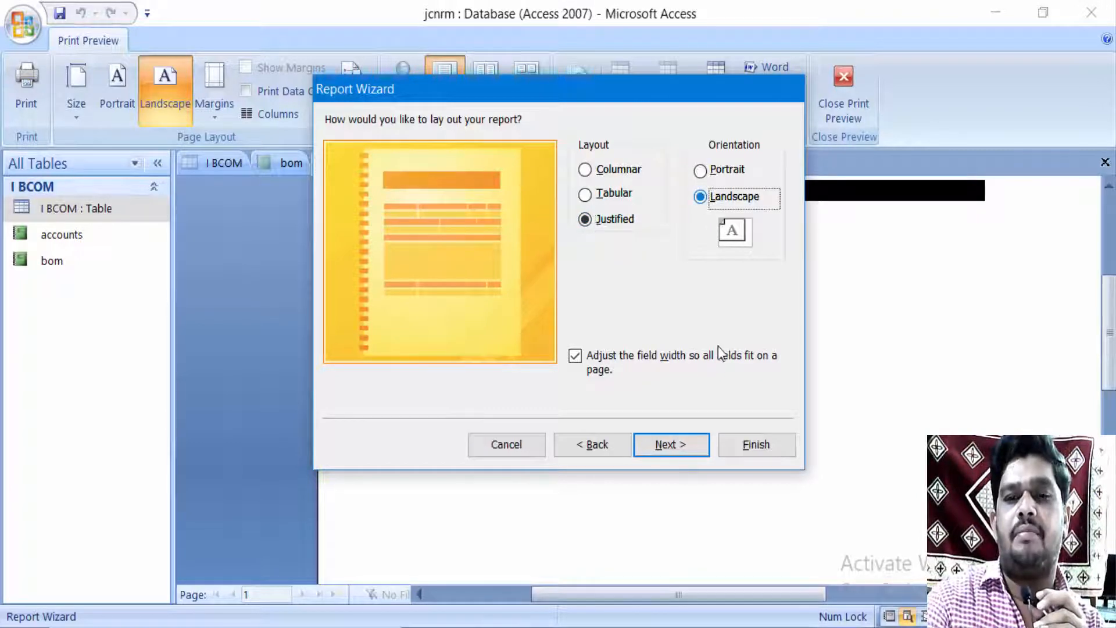
{"action": "left_click", "coordinate": [689, 451]}
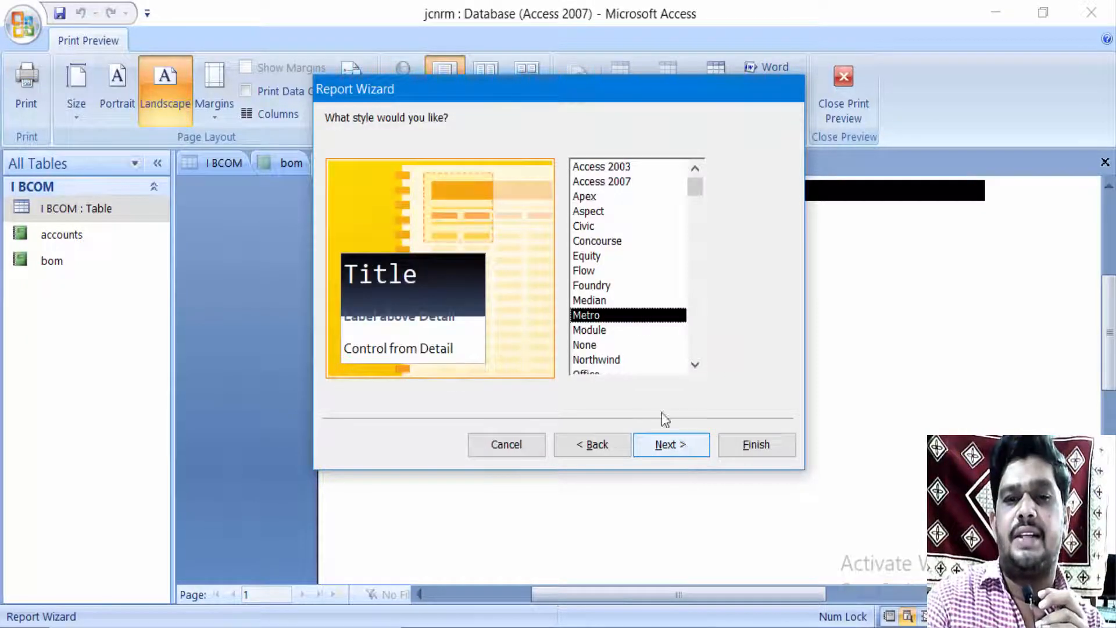
Choose the Windows Vista style for the report and continue to the title page
{"action": "left_click_drag", "start_coordinate": [691, 364], "coordinate": [691, 364]}
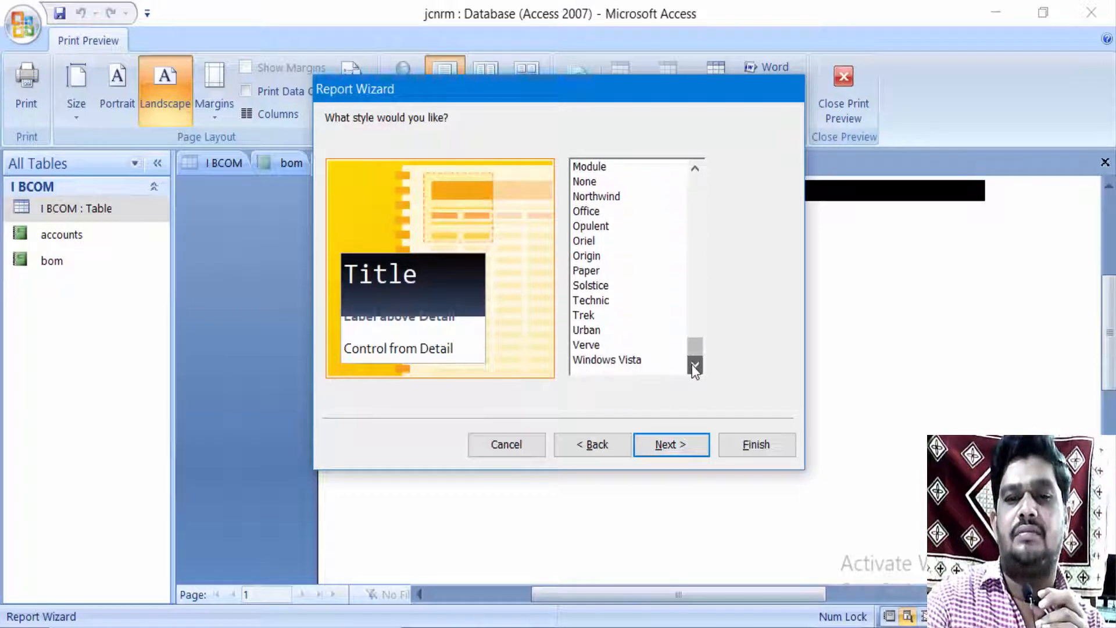
{"action": "left_click", "coordinate": [600, 331]}
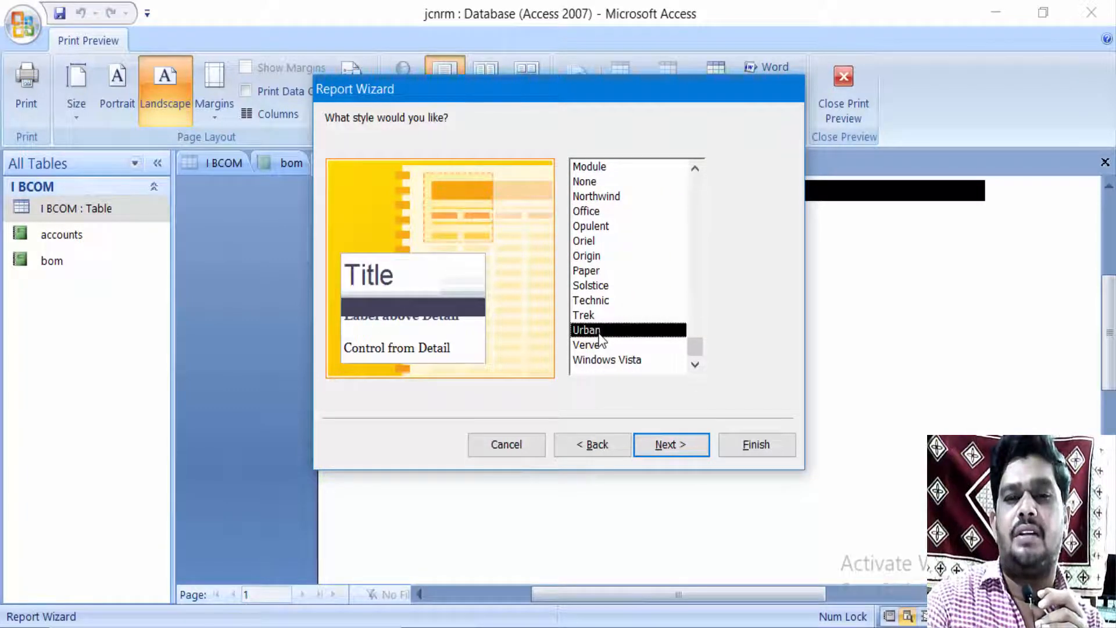
{"action": "left_click", "coordinate": [606, 360]}
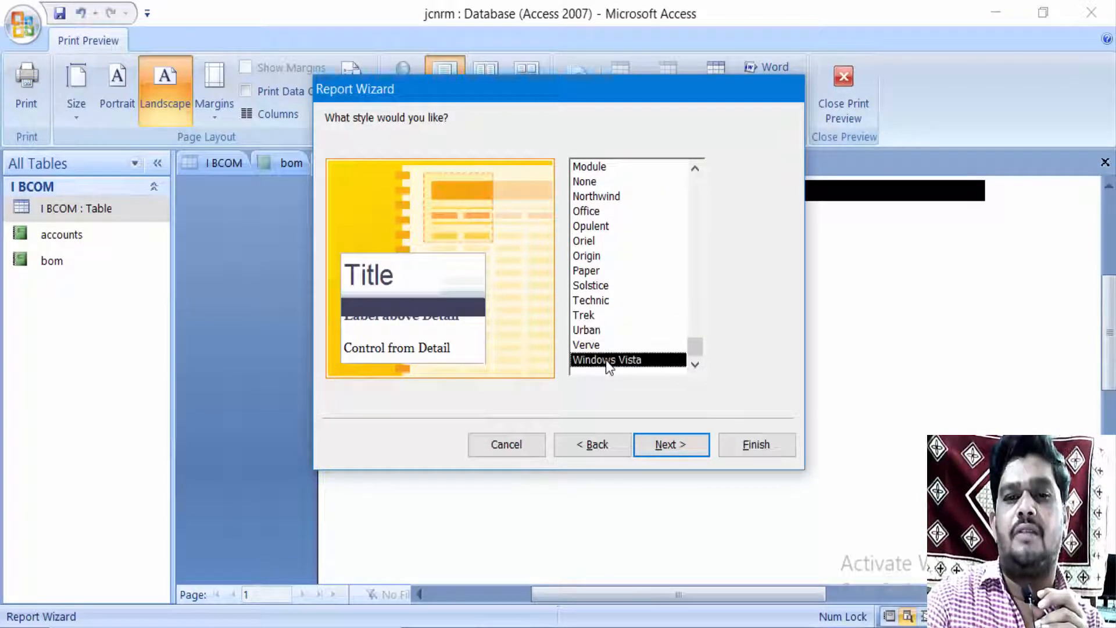
{"action": "left_click", "coordinate": [690, 448]}
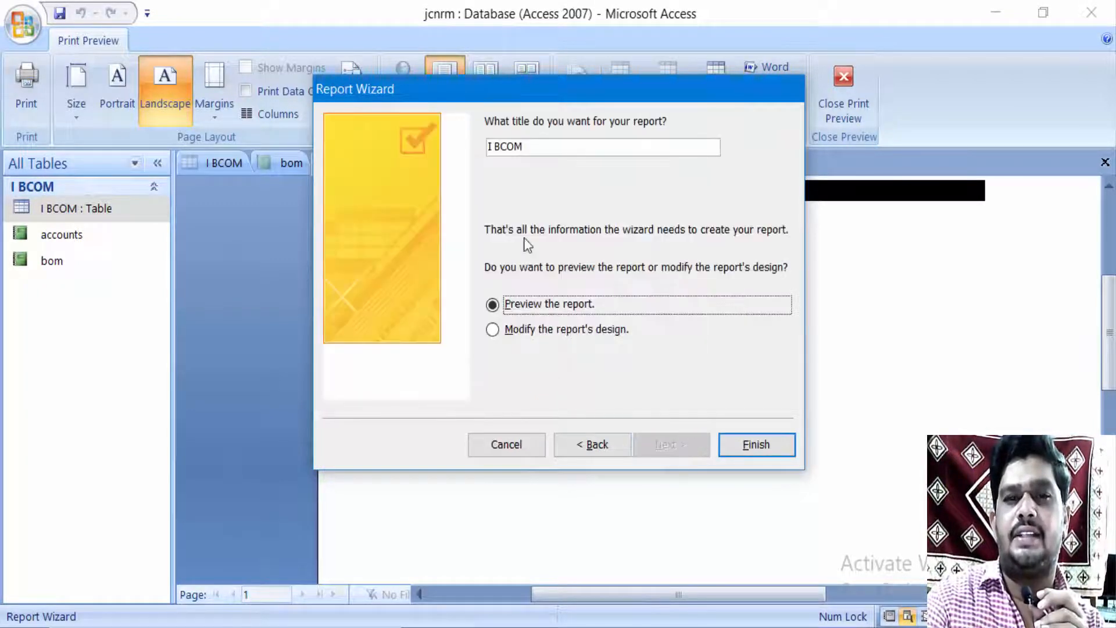
Title the report "computer" and finish the wizard with the report preview
{"action": "left_click", "coordinate": [535, 149]}
{"action": "key", "text": "BackSpace"}
{"action": "key", "text": "BackSpace"}
{"action": "key", "text": "BackSpace"}
{"action": "key", "text": "BackSpace"}
{"action": "key", "text": "BackSpace"}
{"action": "key", "text": "BackSpace"}
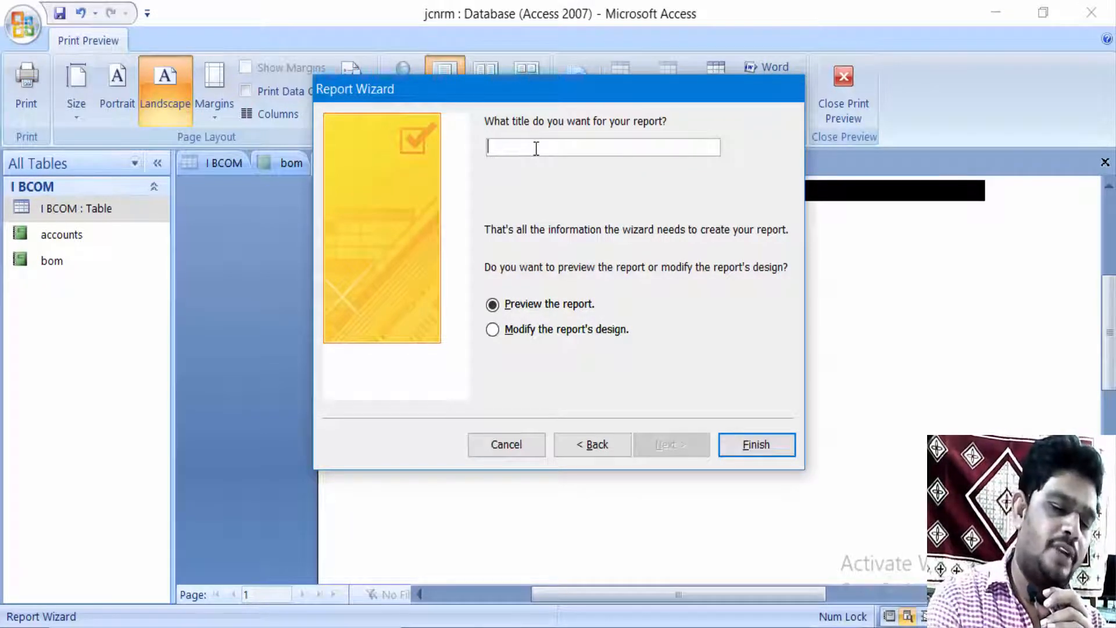
{"action": "type", "text": "compu"}
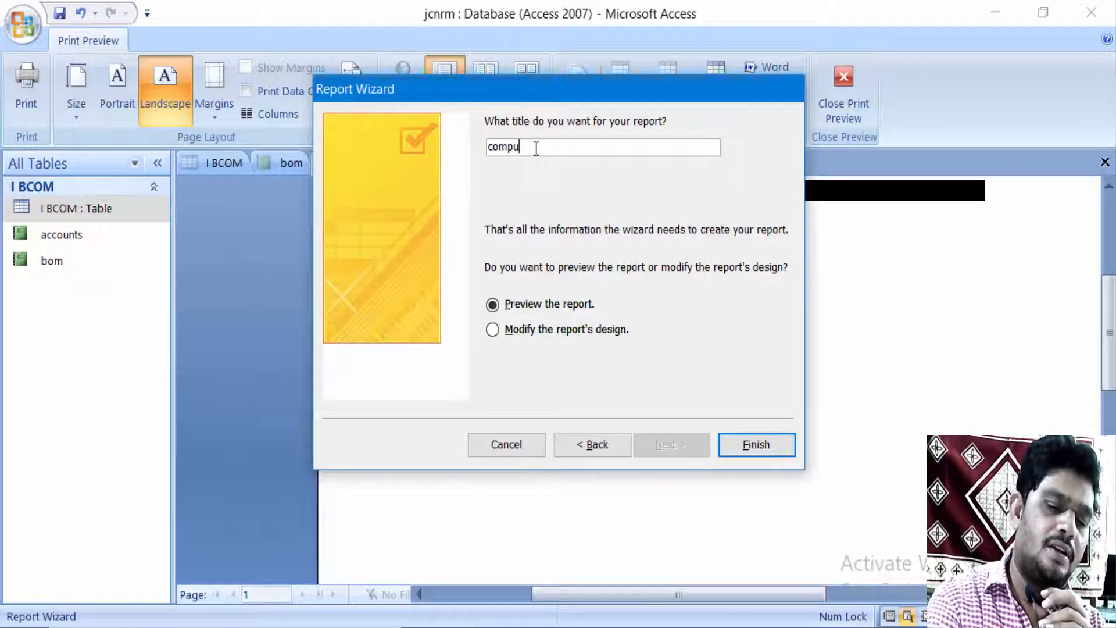
{"action": "type", "text": "ter"}
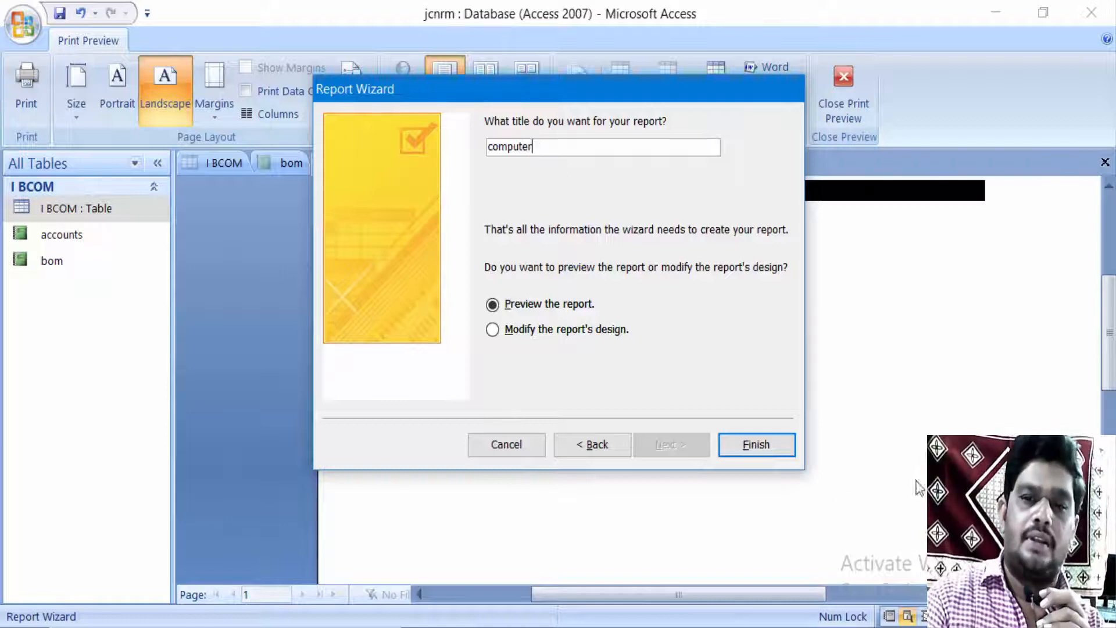
{"action": "left_click", "coordinate": [756, 444]}
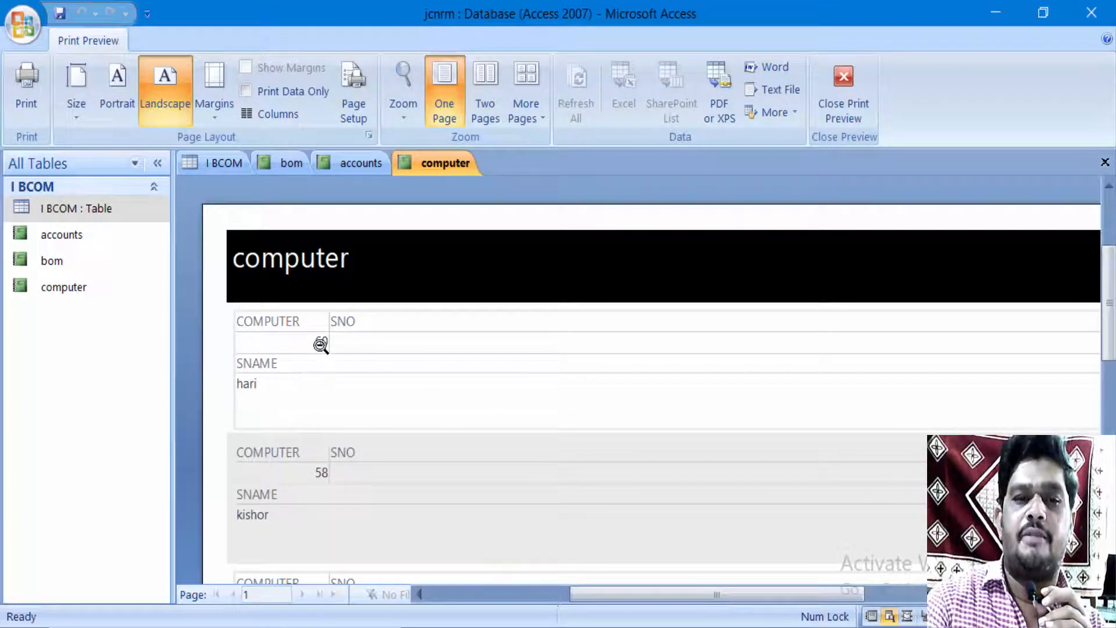
Examine the records in the computer report and view the accounts and bom reports for comparison
{"action": "scroll", "coordinate": [340, 358], "scroll_direction": "down", "scroll_amount": 4}
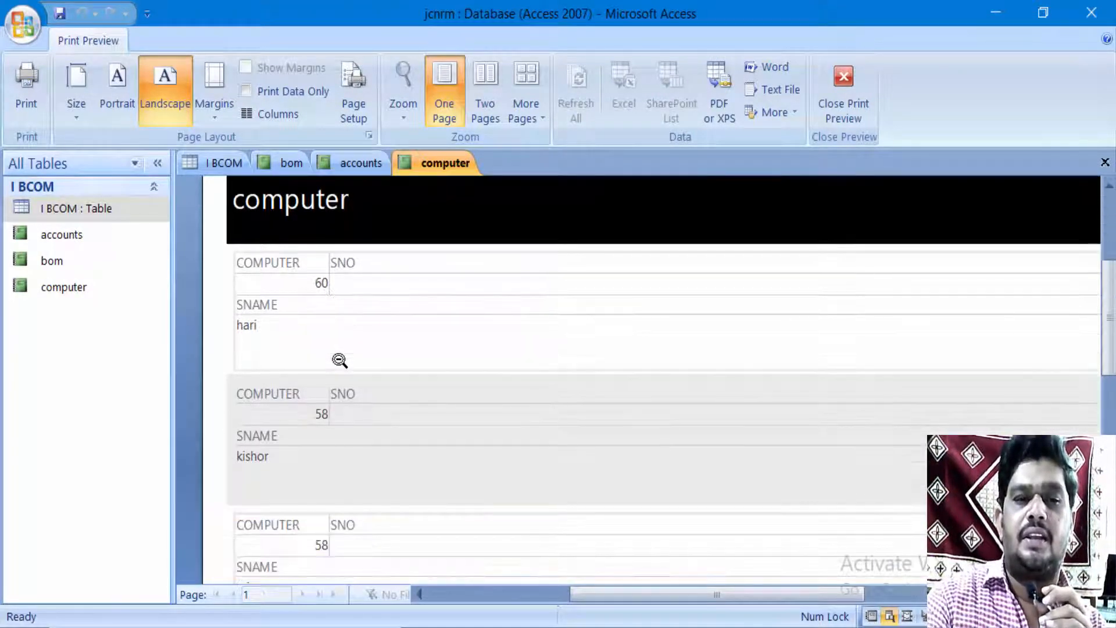
{"action": "scroll", "coordinate": [340, 360], "scroll_direction": "down", "scroll_amount": 2}
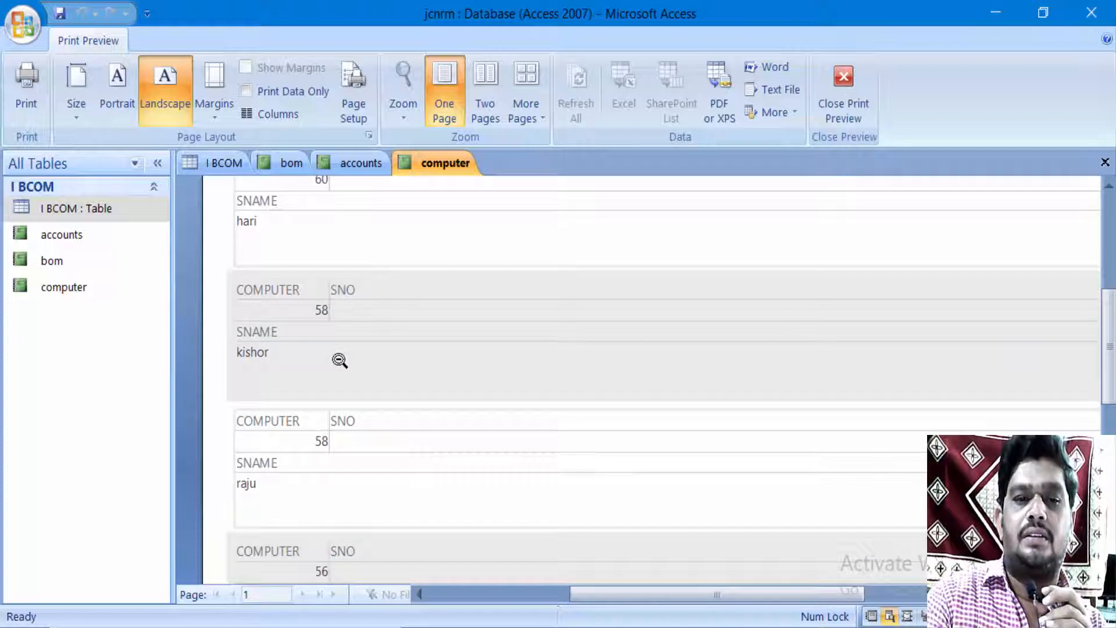
{"action": "scroll", "coordinate": [340, 360], "scroll_direction": "down", "scroll_amount": 5}
{"action": "scroll", "coordinate": [340, 360], "scroll_direction": "down", "scroll_amount": 5}
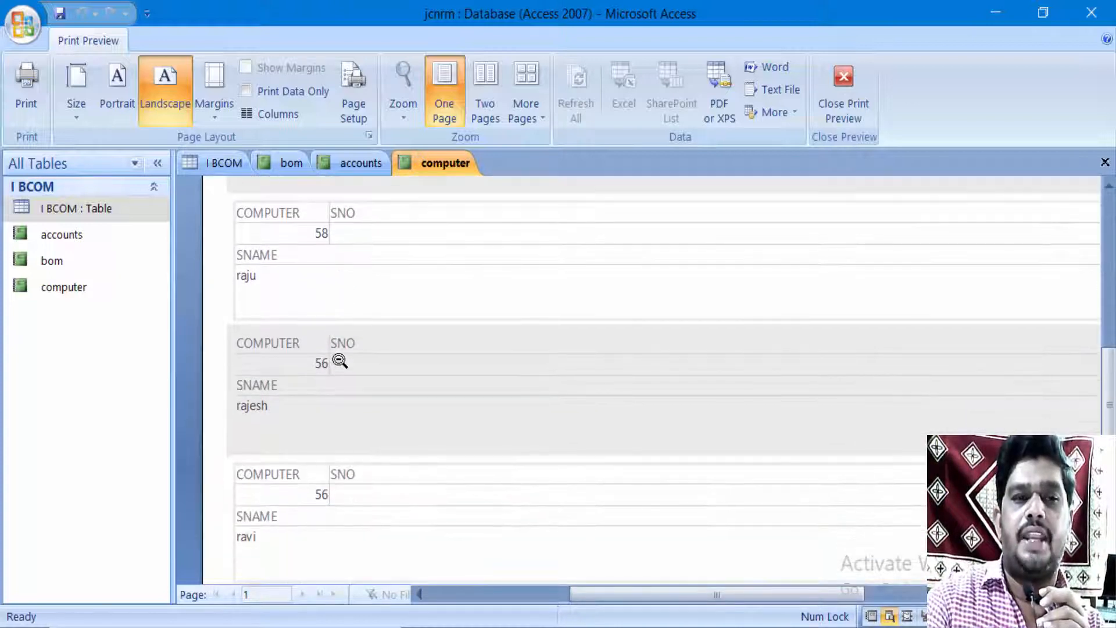
{"action": "left_click", "coordinate": [82, 247]}
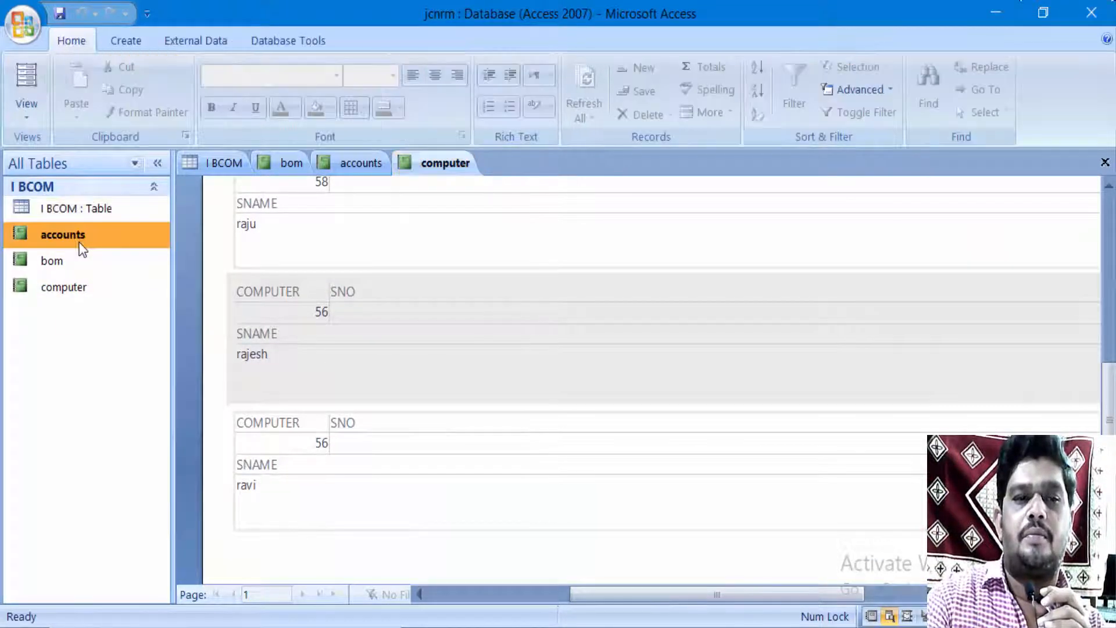
{"action": "double_click", "coordinate": [82, 249]}
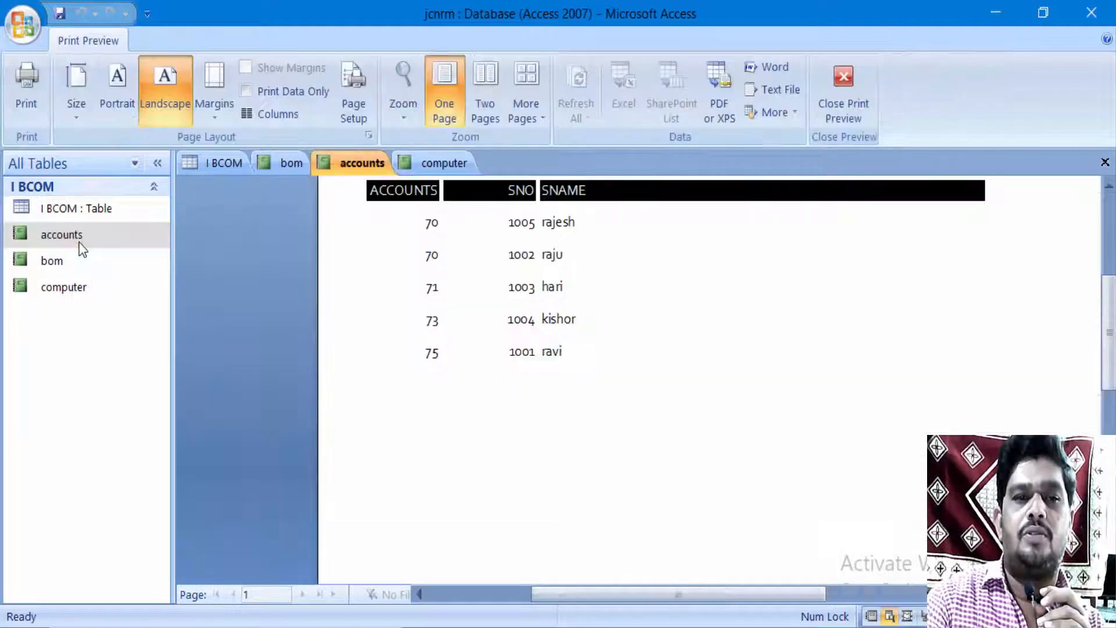
{"action": "double_click", "coordinate": [71, 262]}
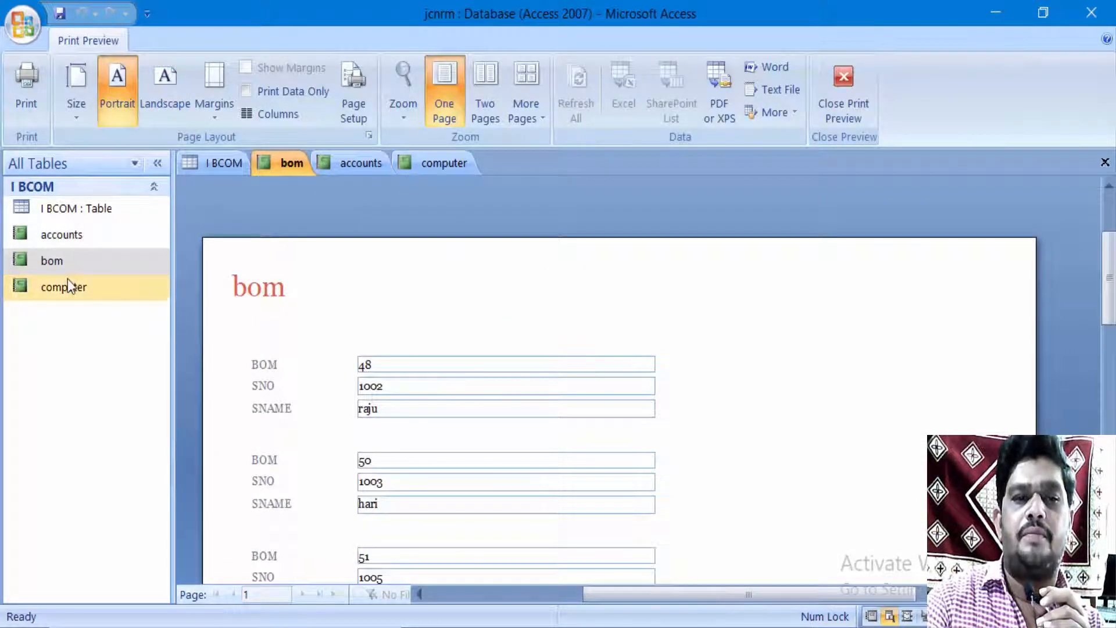
{"action": "double_click", "coordinate": [67, 284]}
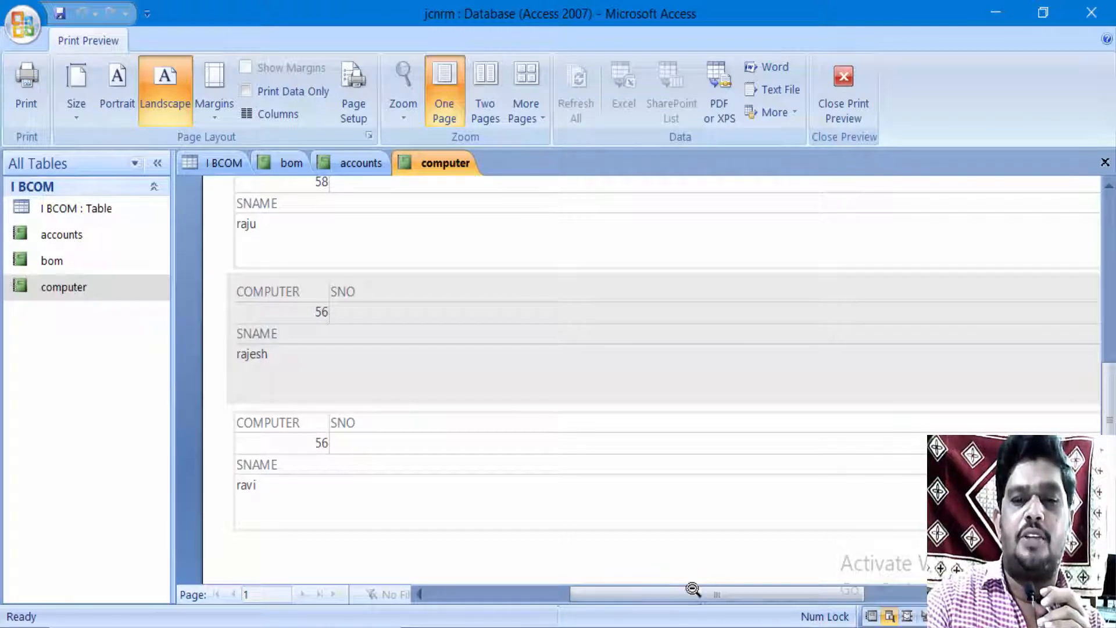
Switch to the MICROSOFT ACCESS document in Word and review the REPORT section's steps for creating a report with a wizard
{"action": "key", "text": "alt+Tab"}
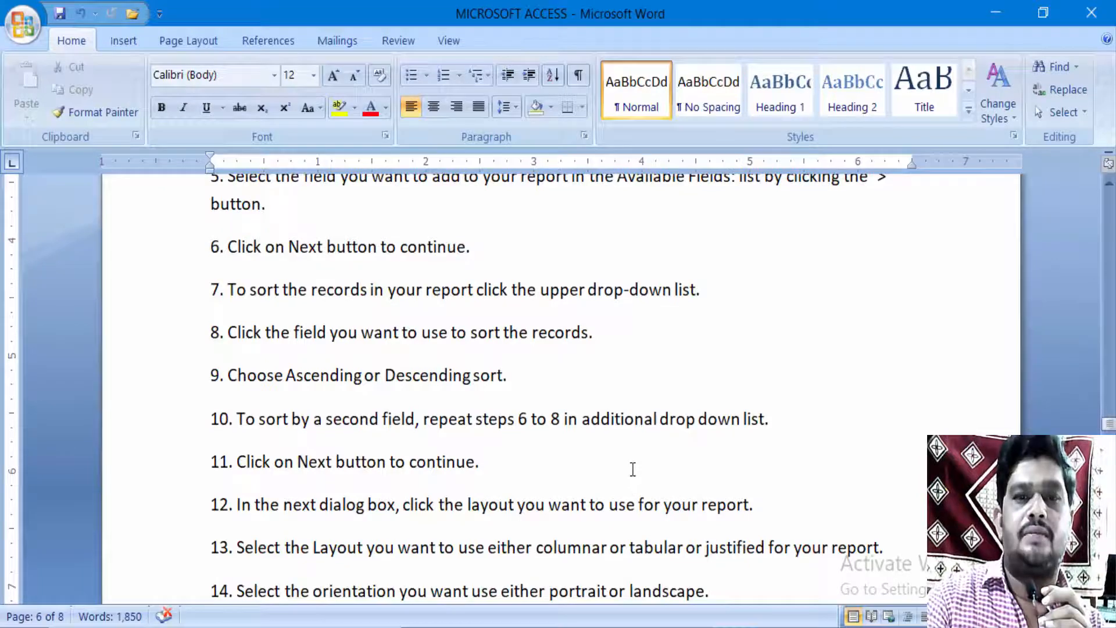
{"action": "scroll", "coordinate": [632, 424], "scroll_direction": "down", "scroll_amount": 3}
{"action": "scroll", "coordinate": [632, 431], "scroll_direction": "down", "scroll_amount": 3}
{"action": "scroll", "coordinate": [633, 432], "scroll_direction": "up", "scroll_amount": 8}
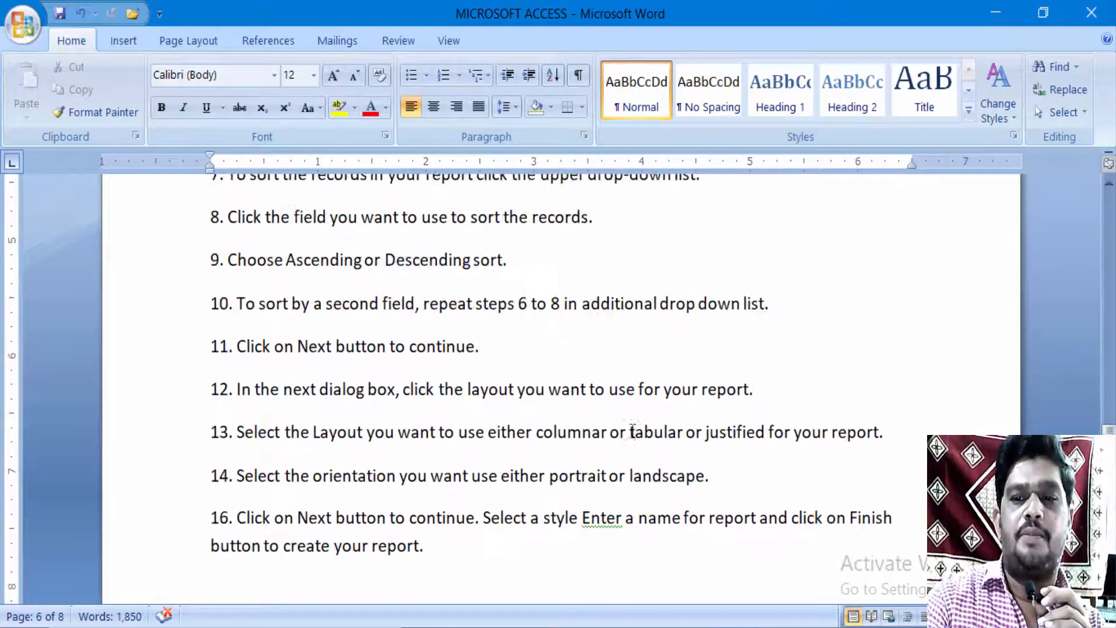
{"action": "scroll", "coordinate": [633, 433], "scroll_direction": "up", "scroll_amount": 5}
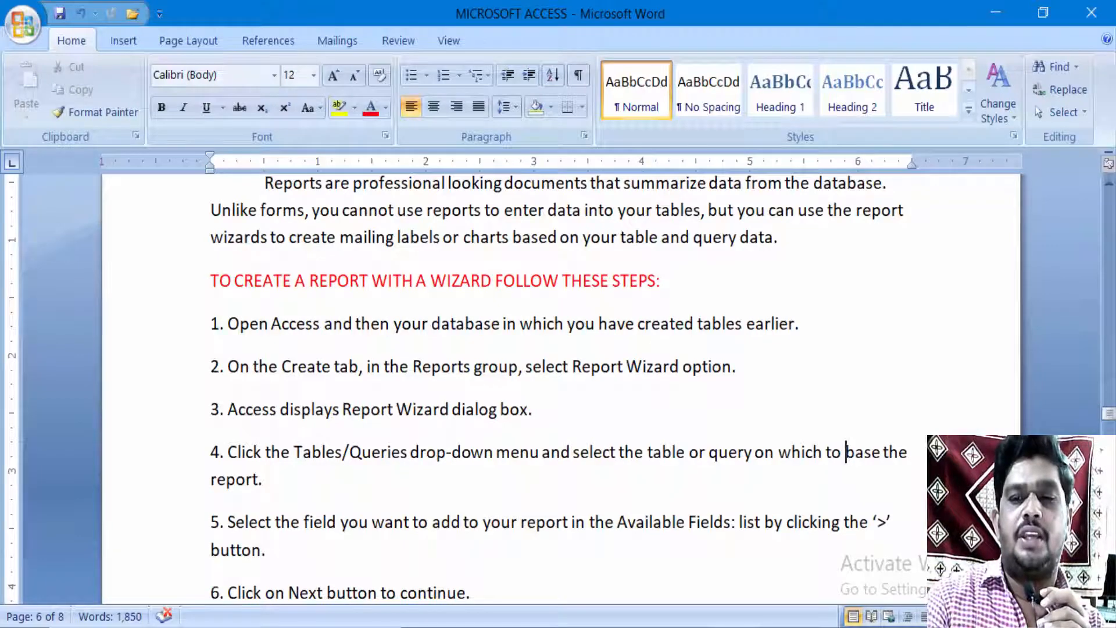
{"action": "scroll", "coordinate": [678, 455], "scroll_direction": "up", "scroll_amount": 2}
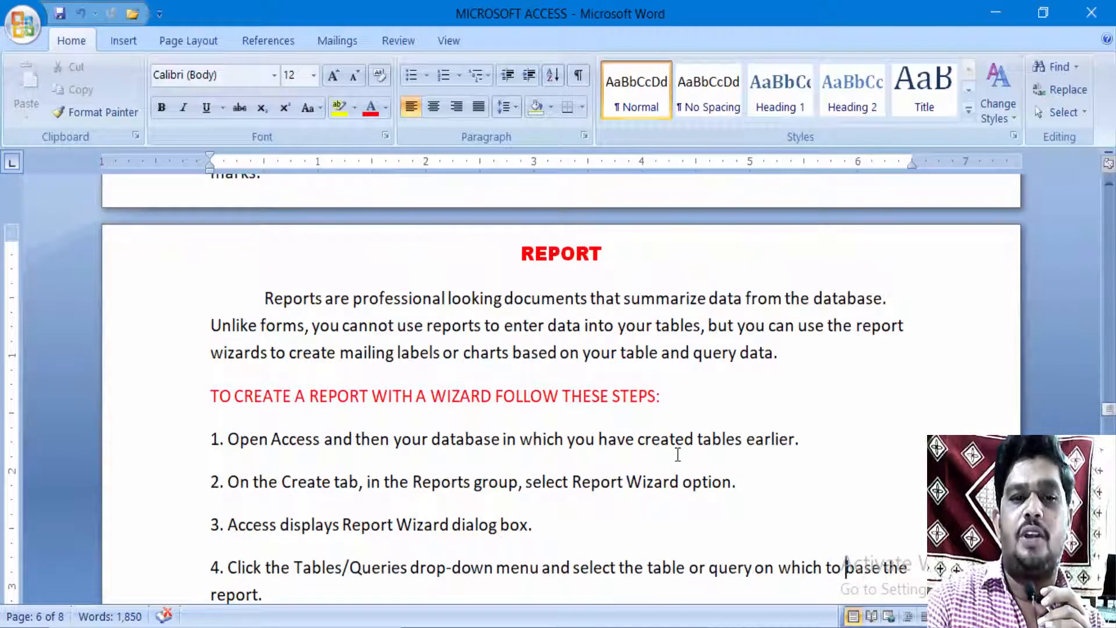
{"action": "scroll", "coordinate": [678, 454], "scroll_direction": "down", "scroll_amount": 3}
{"action": "scroll", "coordinate": [678, 454], "scroll_direction": "down", "scroll_amount": 10}
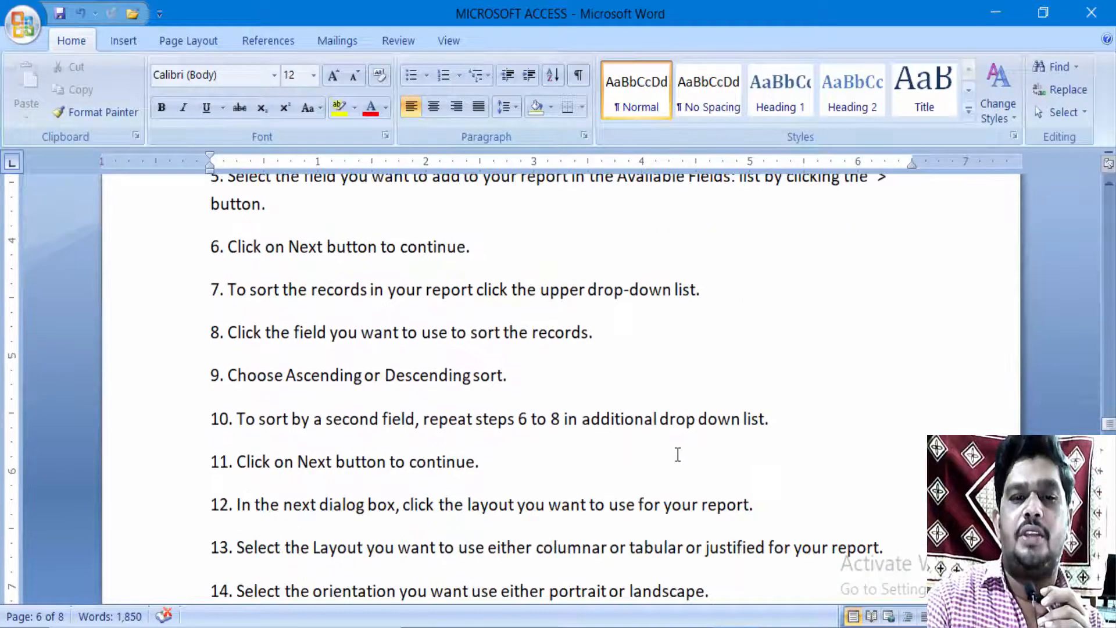
{"action": "scroll", "coordinate": [678, 454], "scroll_direction": "down", "scroll_amount": 8}
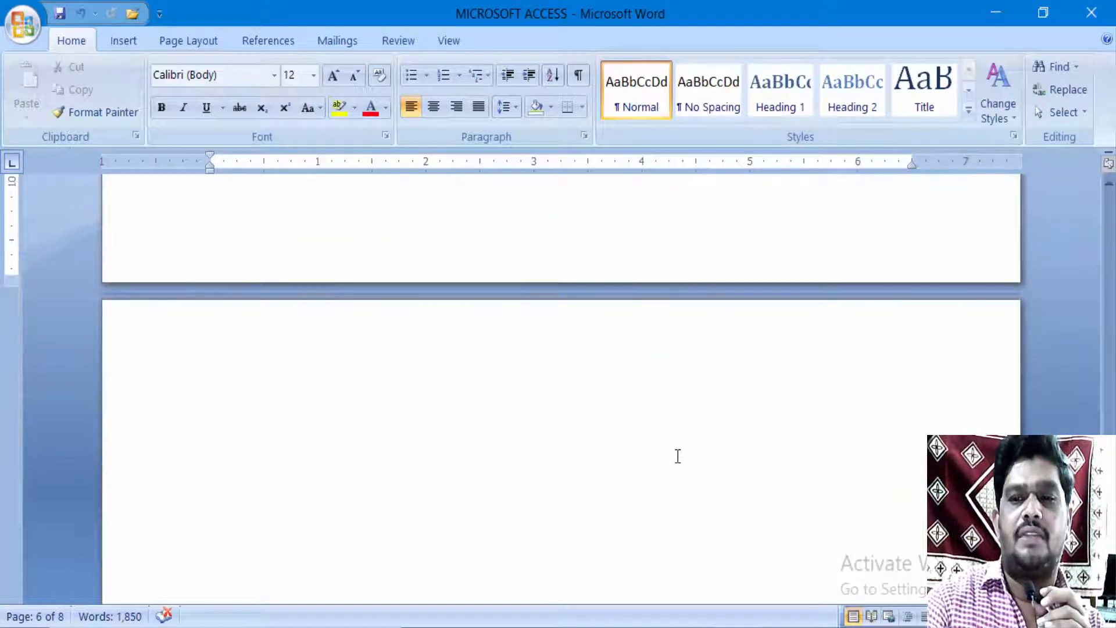
{"action": "scroll", "coordinate": [681, 453], "scroll_direction": "up", "scroll_amount": 5}
{"action": "scroll", "coordinate": [680, 453], "scroll_direction": "up", "scroll_amount": 15}
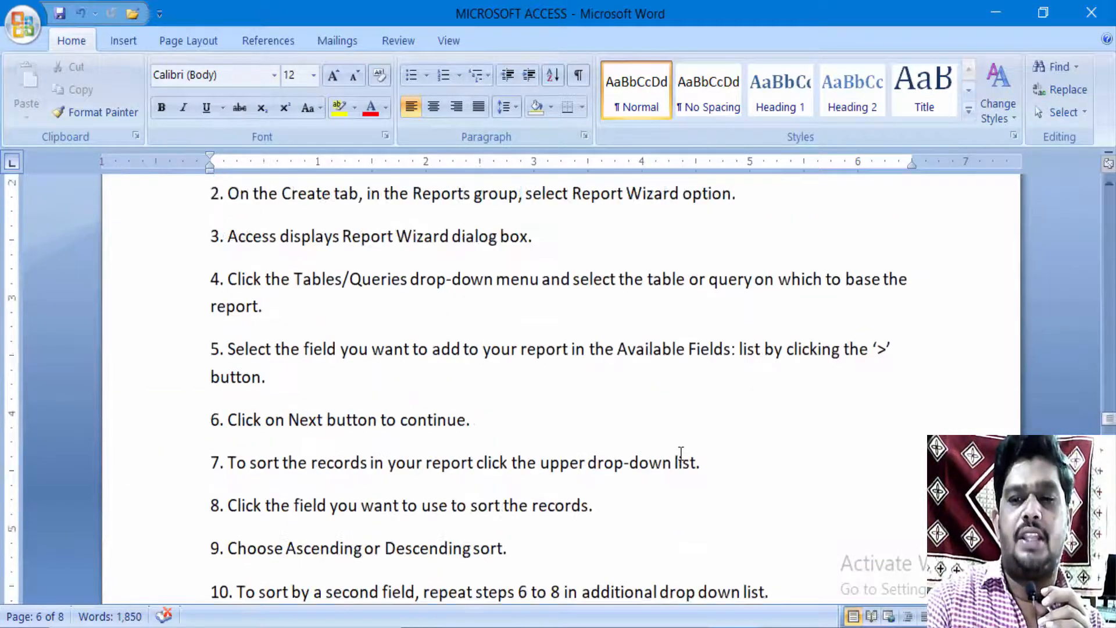
{"action": "scroll", "coordinate": [674, 454], "scroll_direction": "down", "scroll_amount": 3}
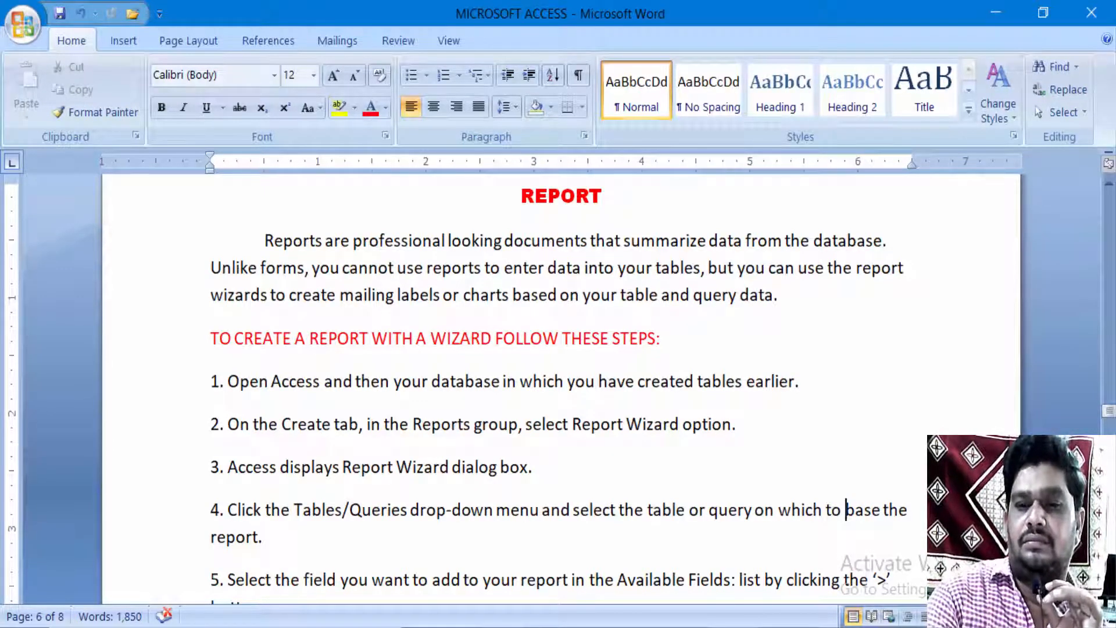
{"action": "left_click", "coordinate": [735, 627]}
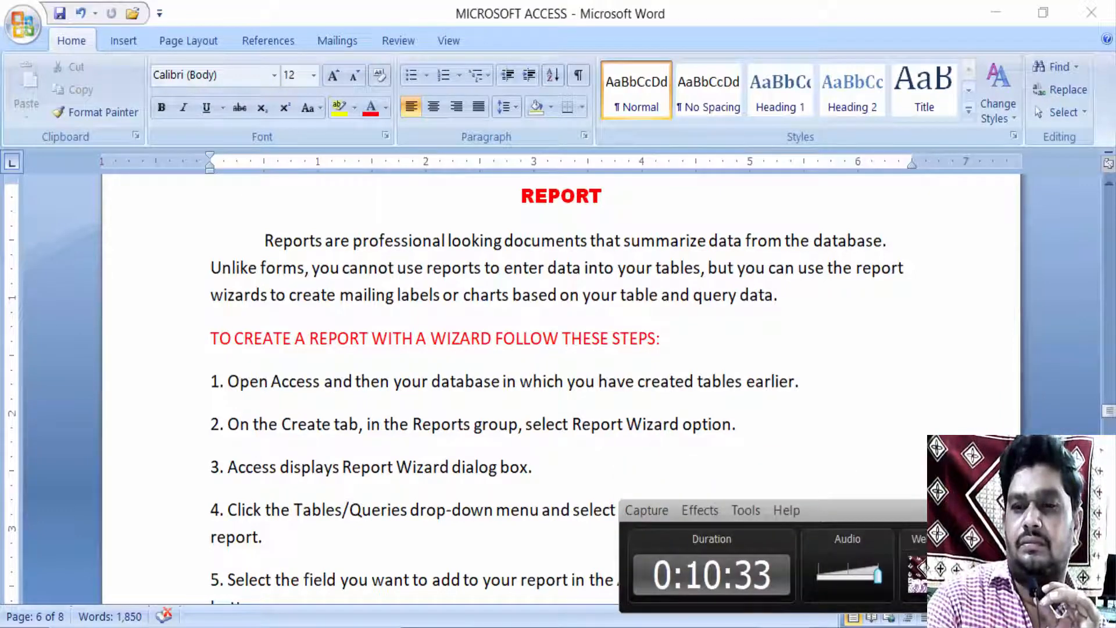